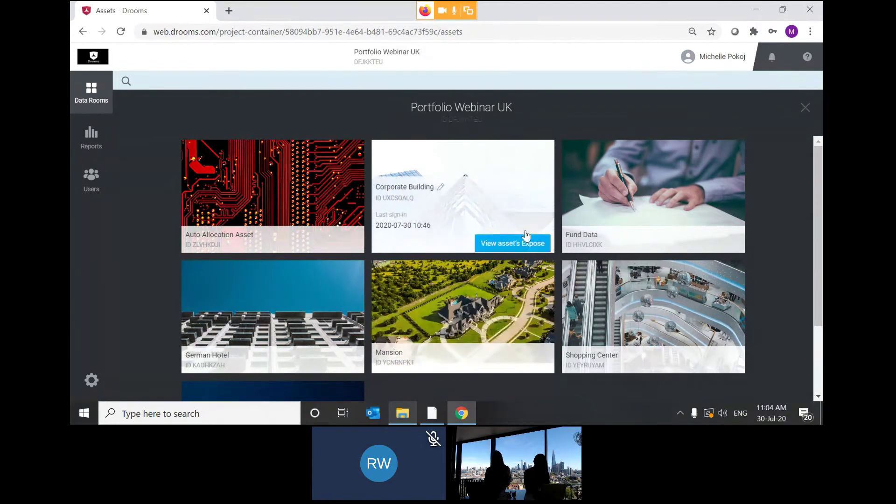
View the exposé of the Corporate Building asset and return to the asset overview
click(523, 240)
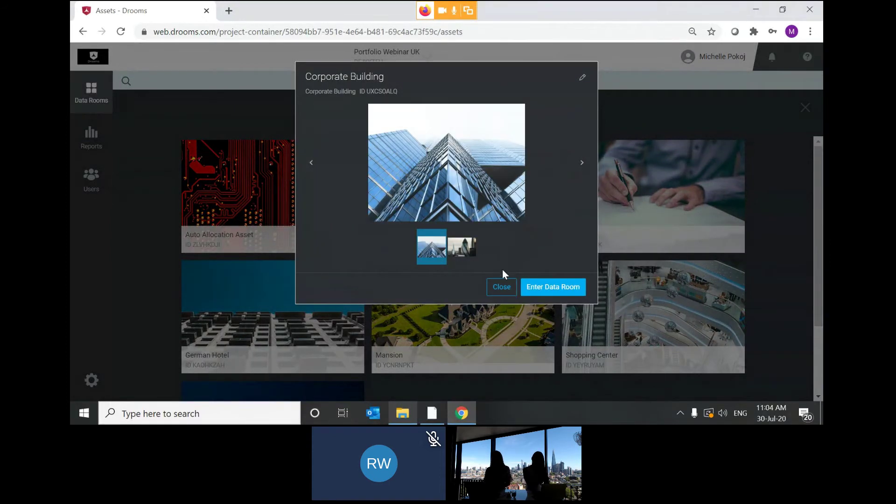
click(494, 290)
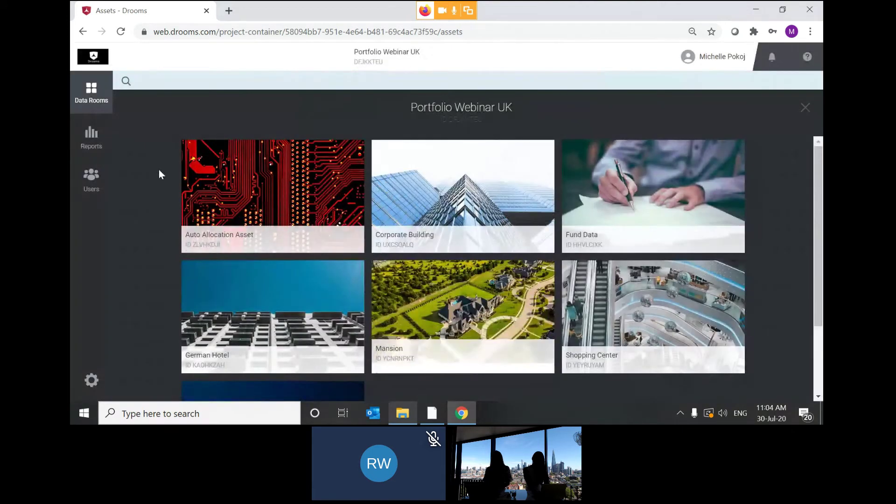
Examine the Asset Manager - Windpark group's data room access and its item permissions for the Windpark data room
click(89, 190)
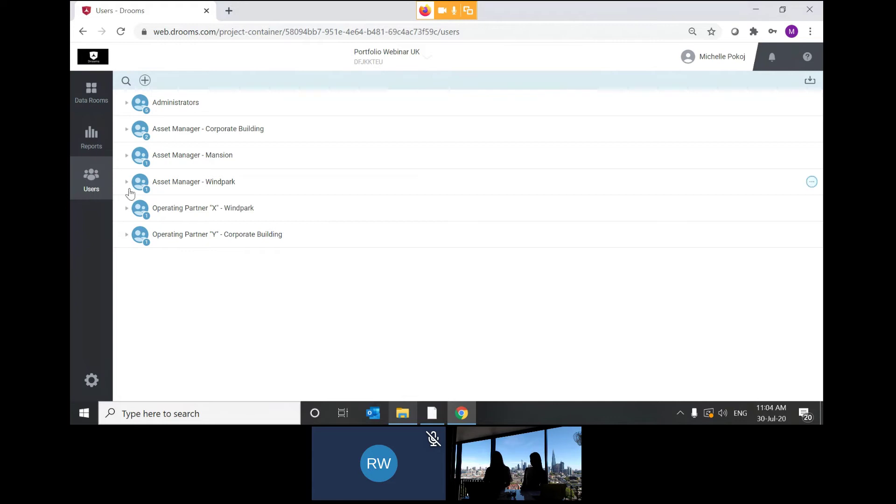
click(240, 186)
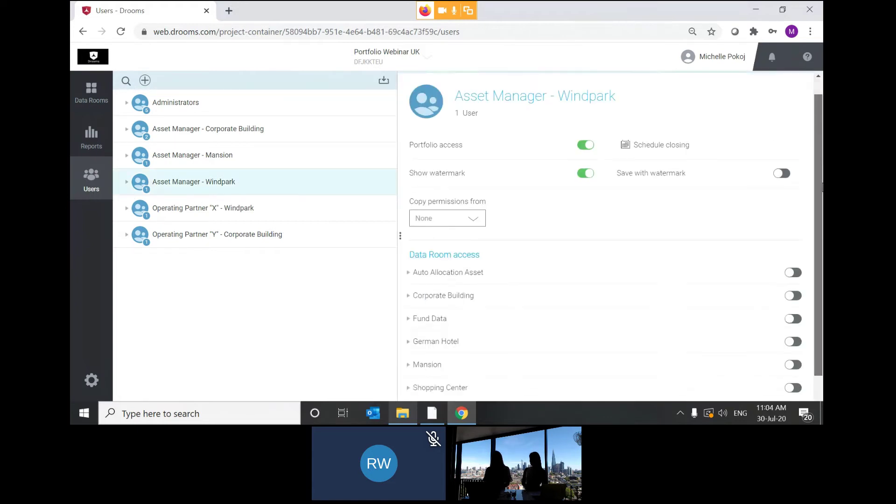
scroll(630, 359, down, 1)
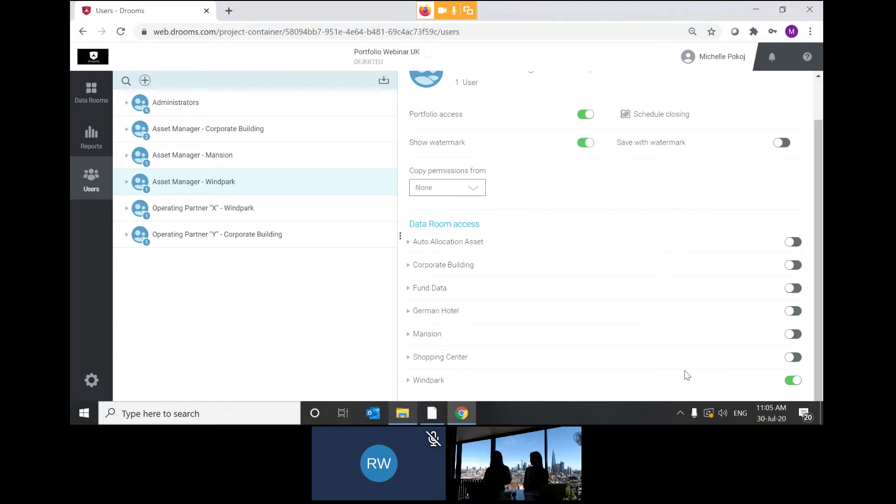
click(408, 380)
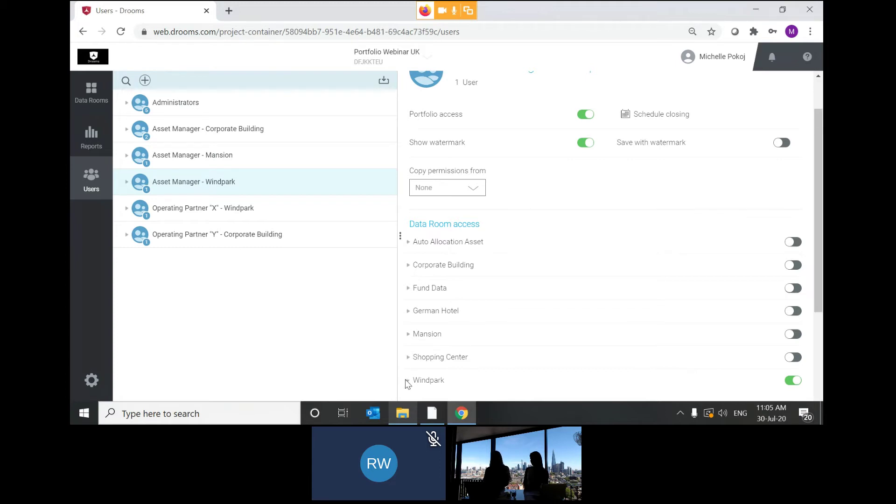
scroll(682, 346, down, 3)
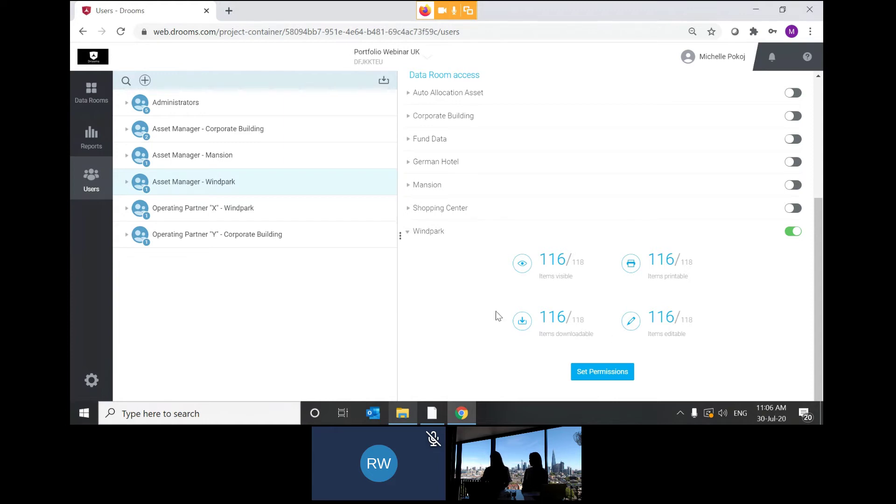
Examine the Processing History batch report options with the Windpark and Shopping Center data rooms selected, including the available group filters
click(98, 140)
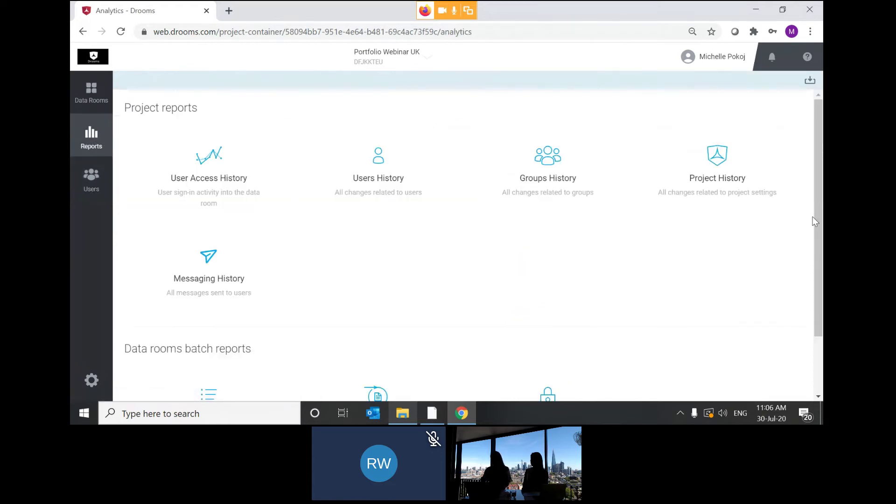
scroll(816, 221, down, 2)
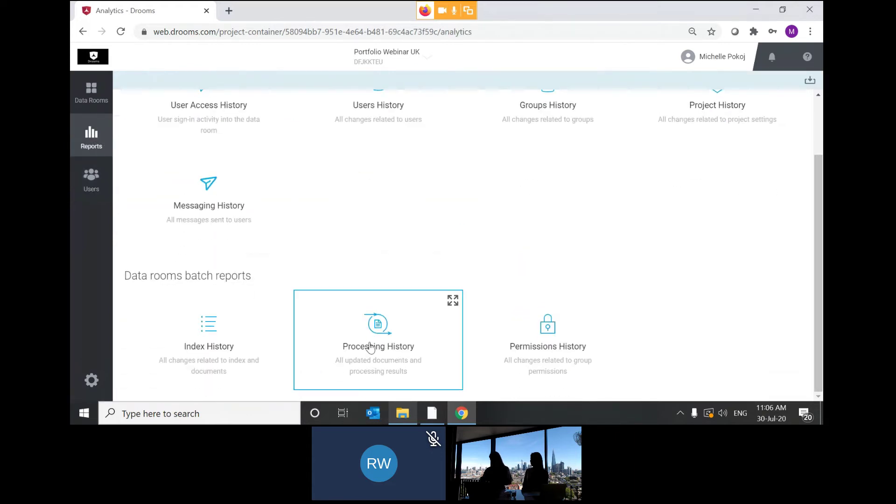
click(371, 348)
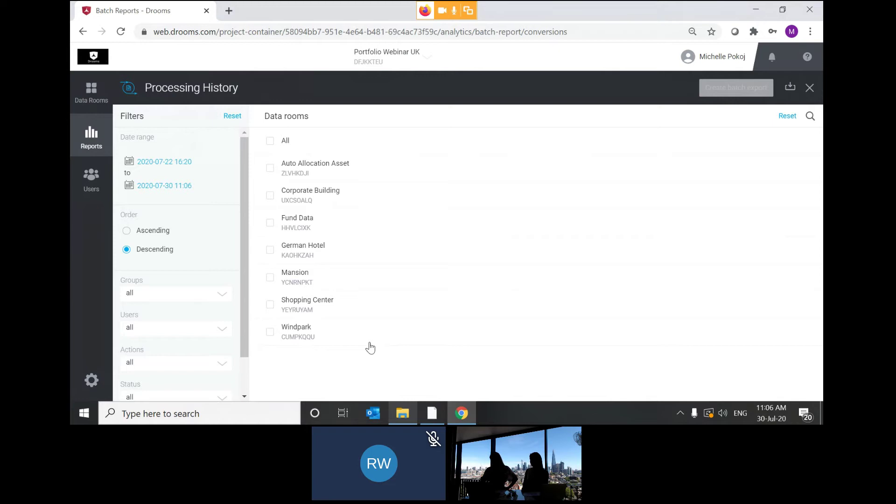
click(293, 335)
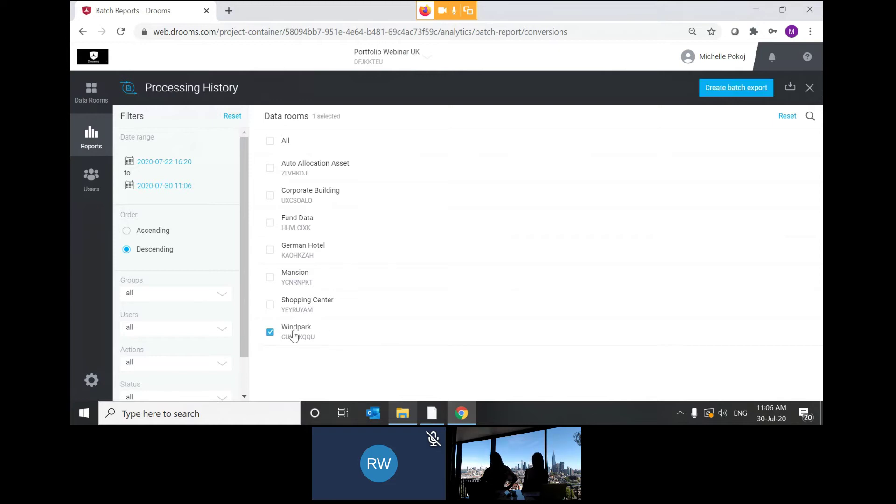
click(279, 307)
click(204, 294)
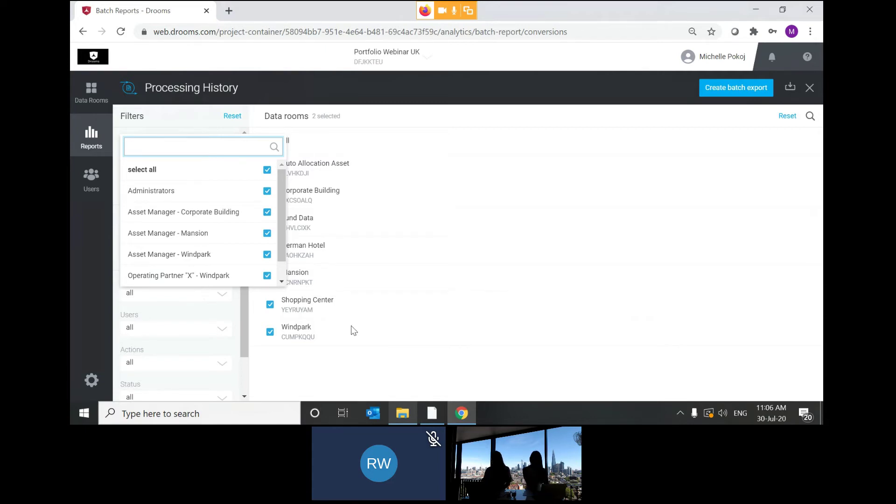
click(337, 372)
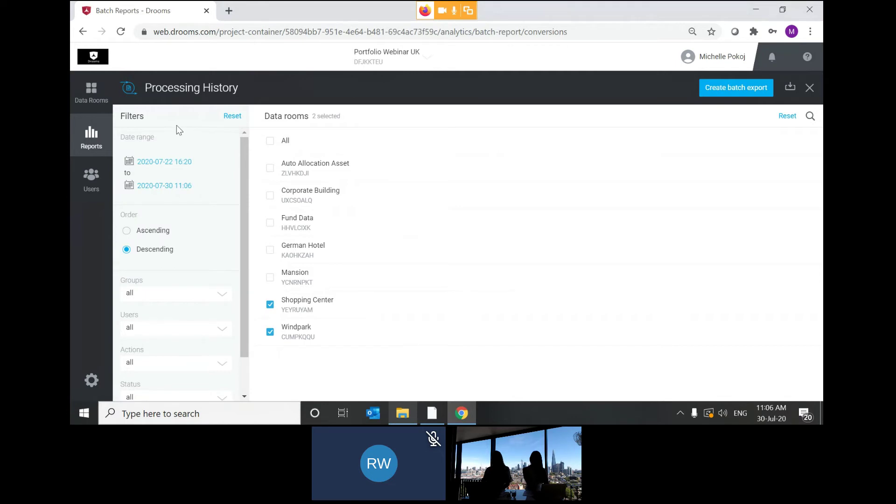
Search the documents of all data rooms in the portfolio for "lease"
click(82, 91)
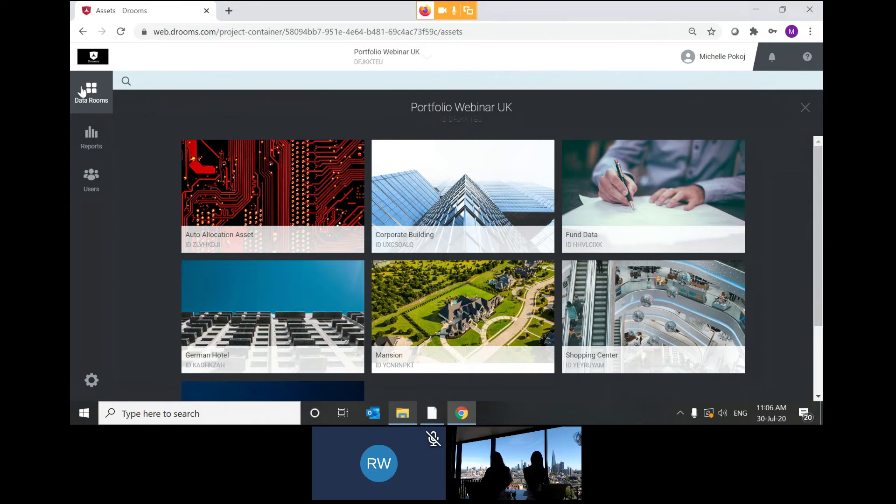
click(127, 82)
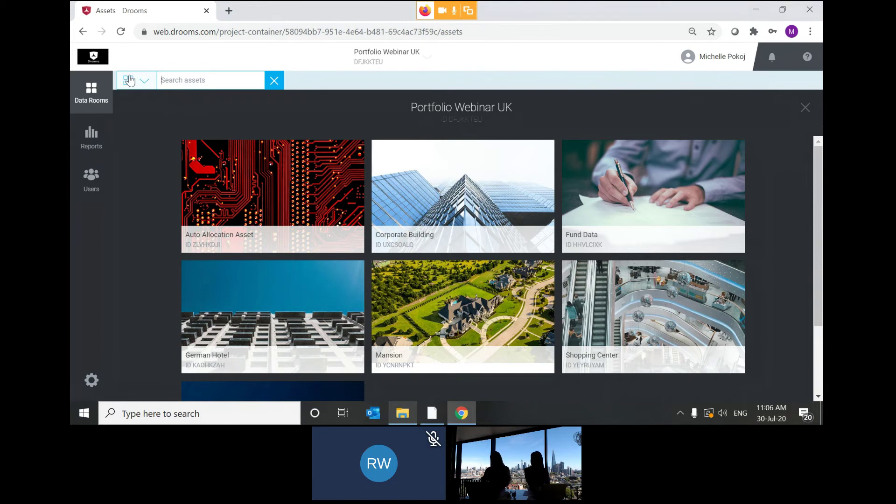
click(128, 83)
click(187, 121)
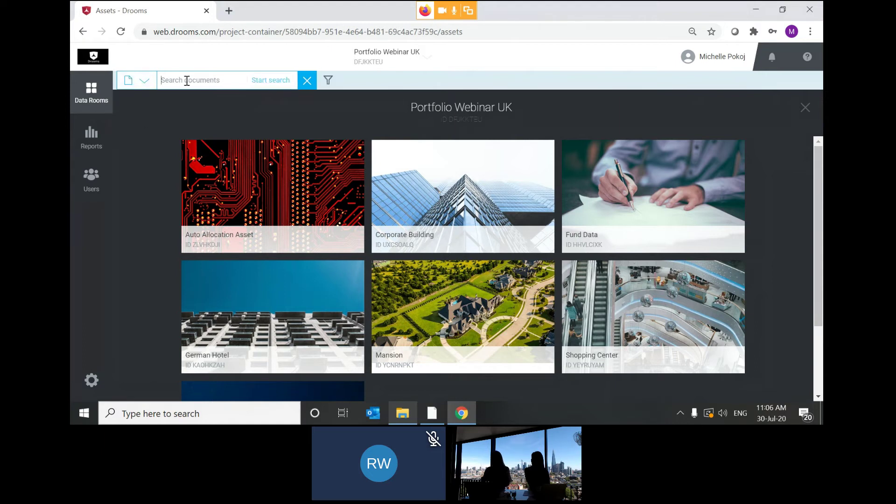
text(lease)
key(Return)
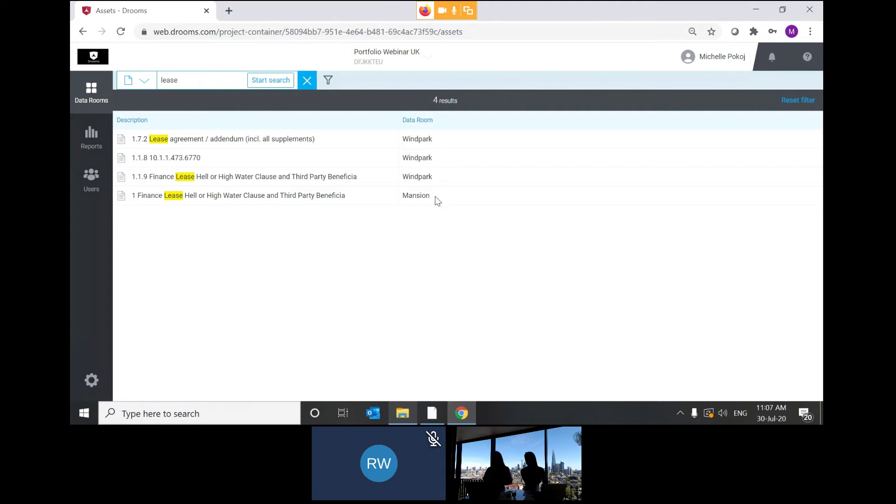
Preview the Windpark search result 1.1.9 Finance Lease Hell or High Water Clause and open it in its data room index
click(356, 182)
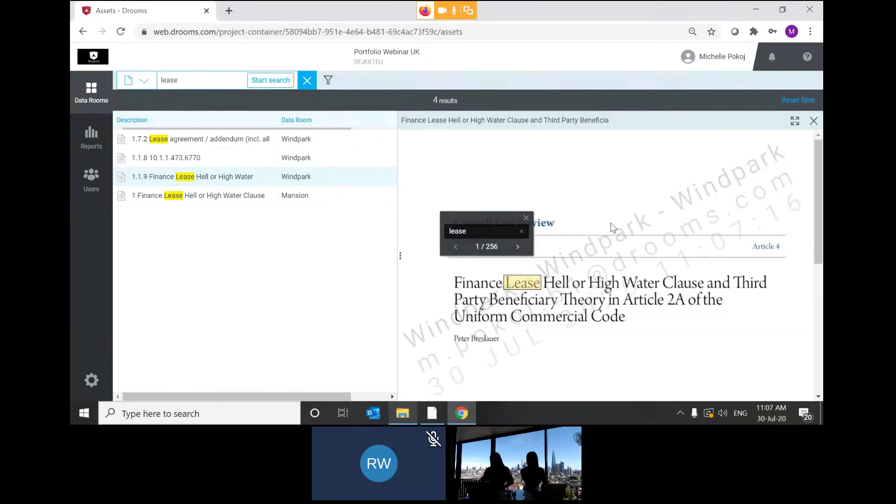
mouse_move(489, 130)
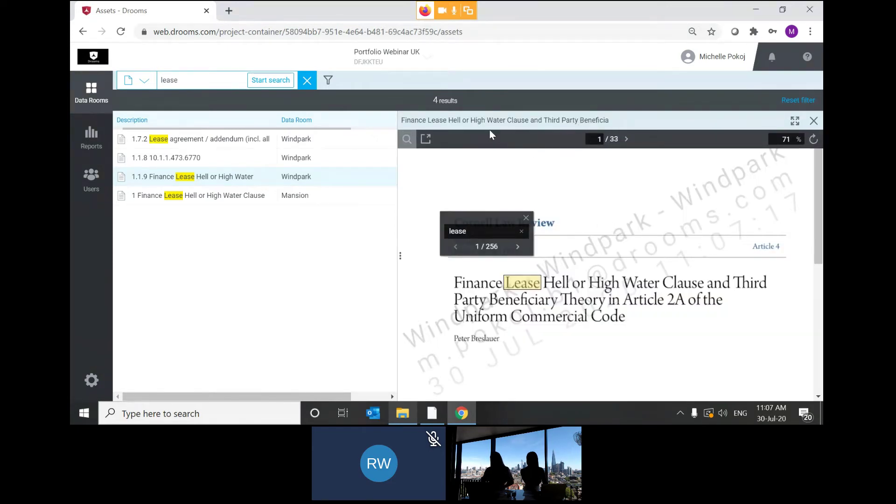
click(425, 139)
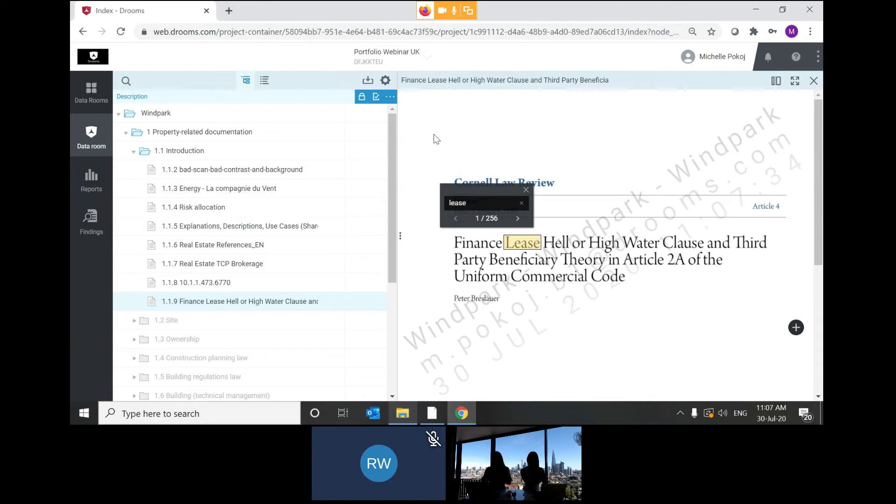
mouse_move(417, 104)
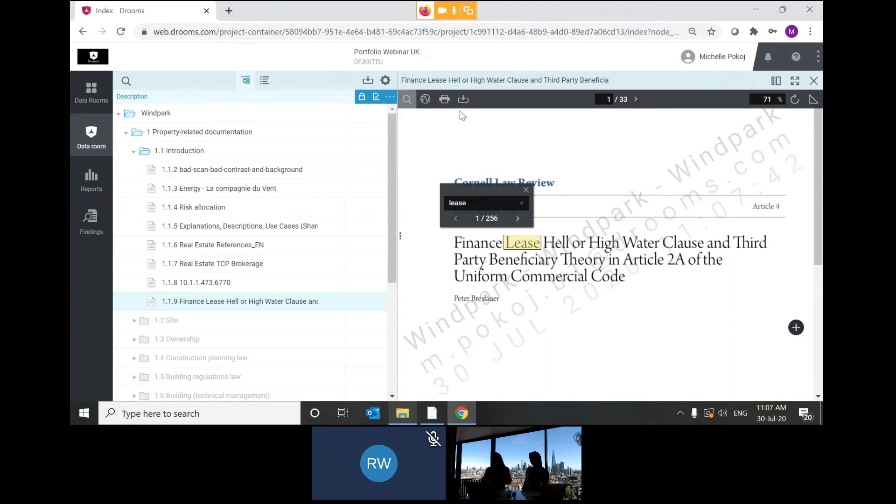
Bookmark the title block of the Finance Lease document's first page in green with the note "This is my bookmark"
click(796, 327)
click(796, 308)
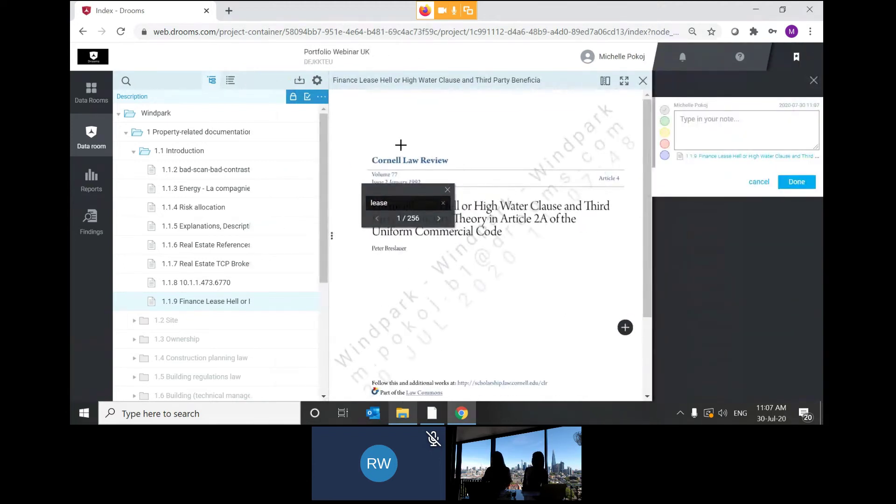
drag(364, 129, 624, 251)
click(665, 121)
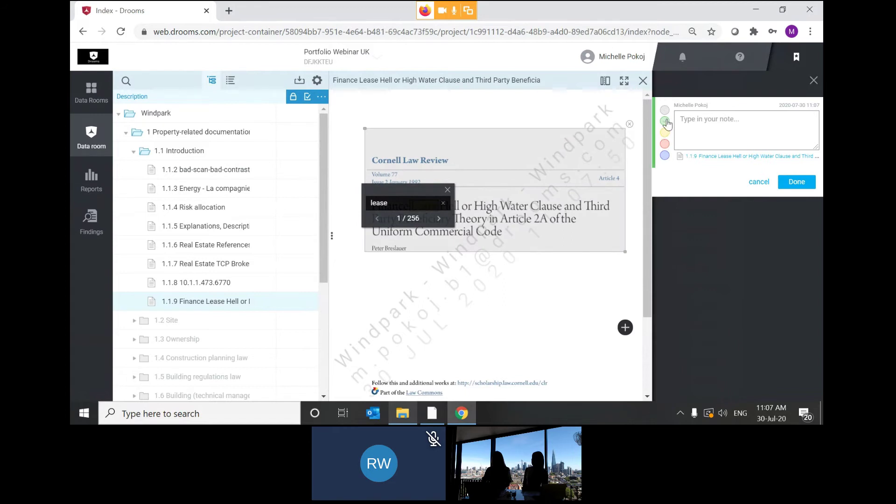
click(699, 122)
text(This is my booma)
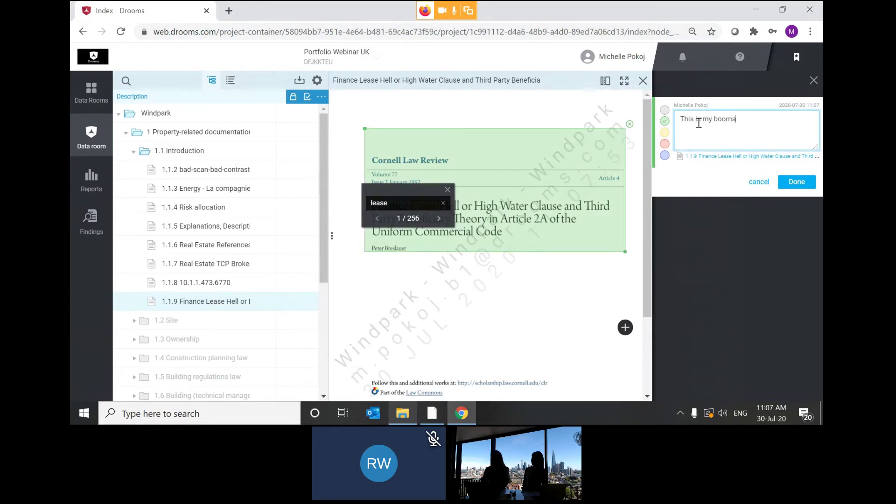
key(BackSpace)
text(kmark)
click(789, 181)
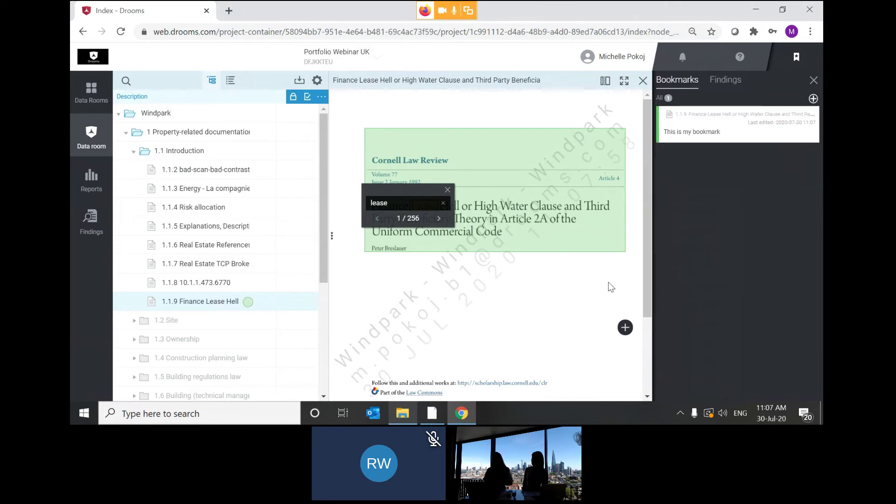
Examine the value and action fields of a new finding for the Finance Lease document, leaving it unsaved and closing the document
click(626, 327)
click(625, 291)
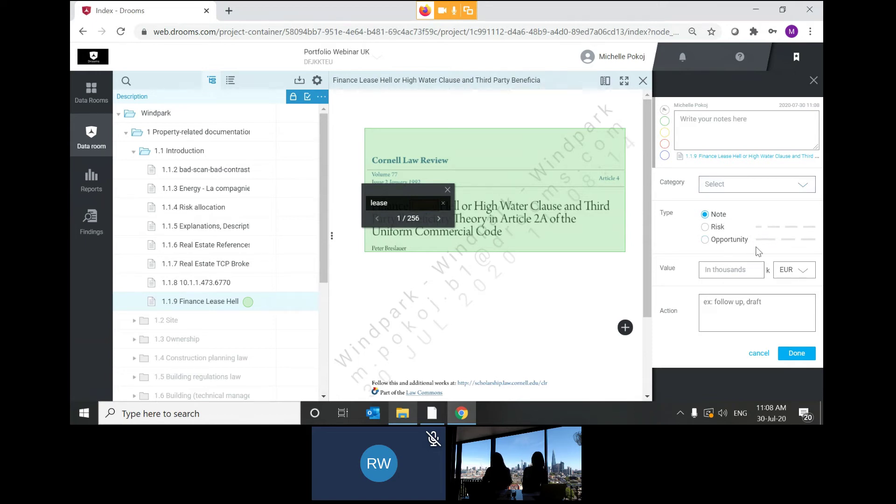
click(740, 271)
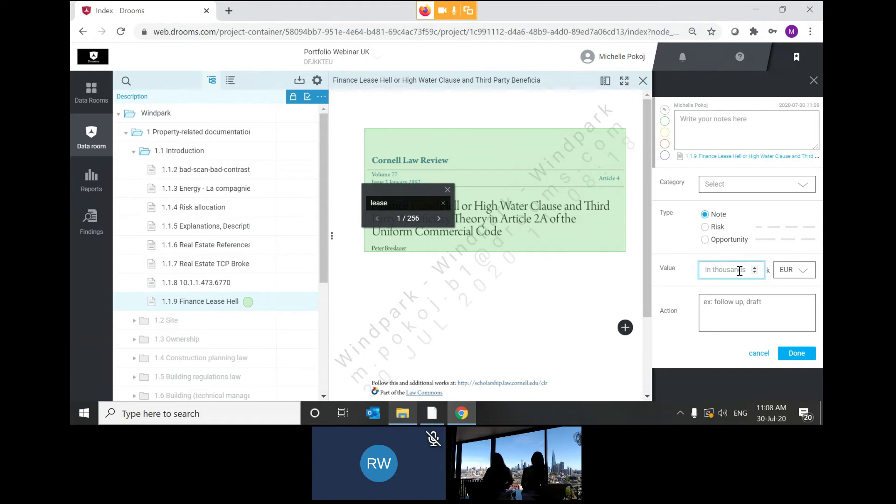
click(727, 307)
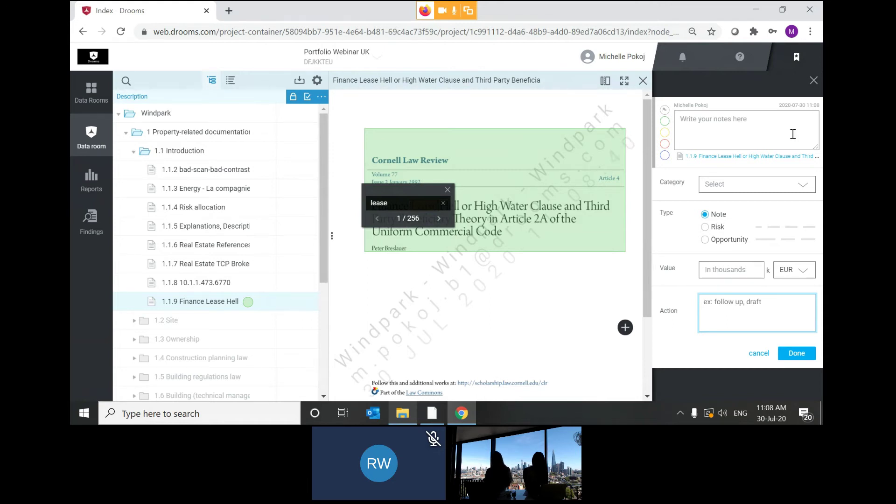
click(814, 81)
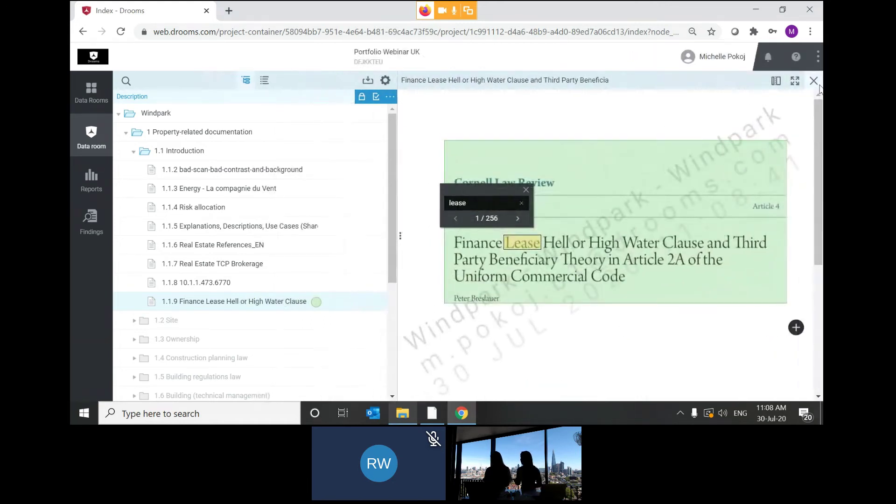
click(812, 78)
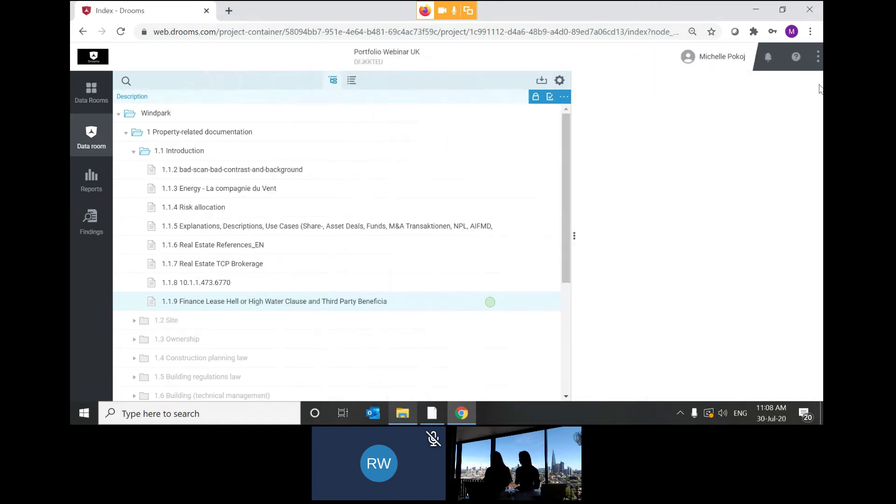
Translate document 1.1.7 Real Estate TCP Brokerage into Spanish and show the original and translation side by side in full screen
click(293, 274)
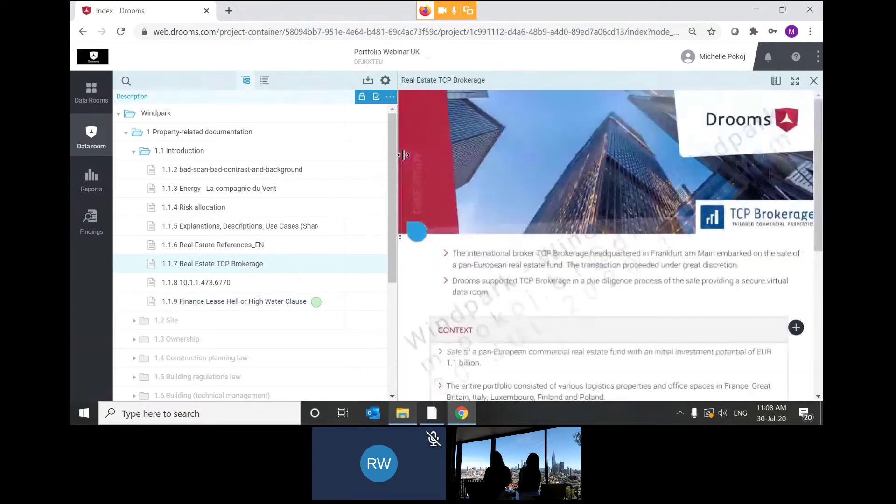
click(425, 99)
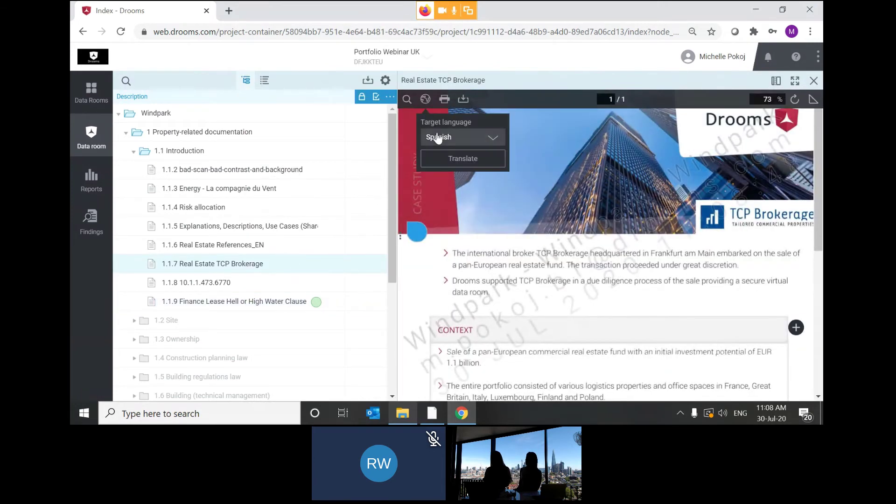
click(447, 159)
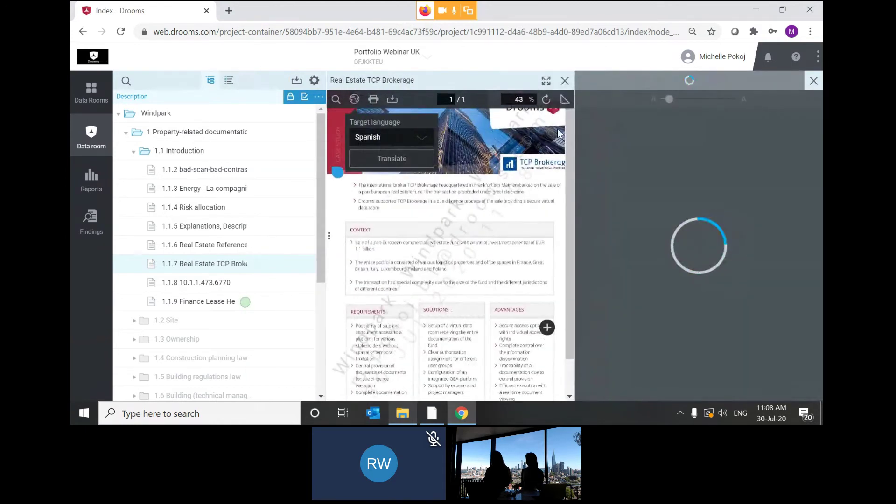
click(546, 80)
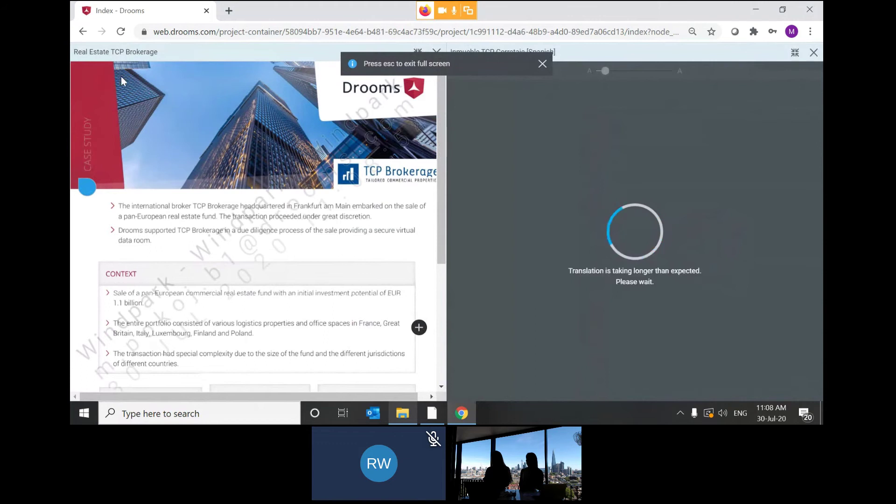
click(99, 72)
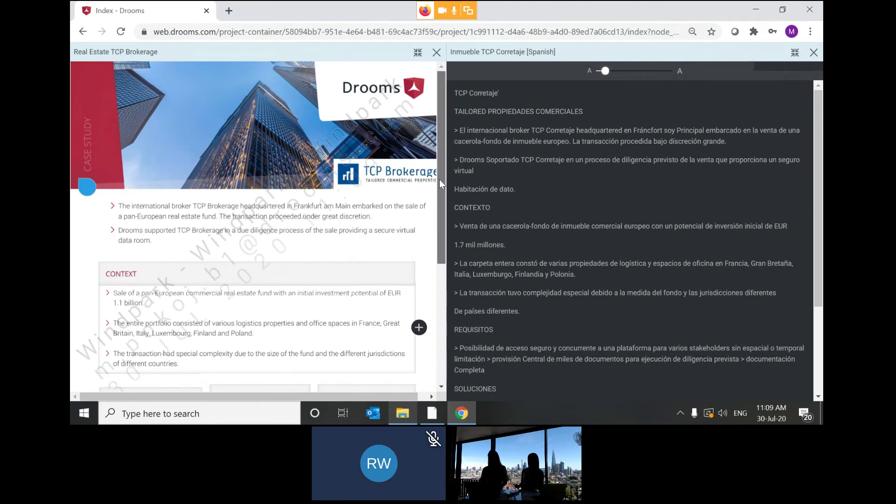
Compare the original Real Estate TCP Brokerage document with its Spanish translation and close the side-by-side view
drag(438, 179, 437, 241)
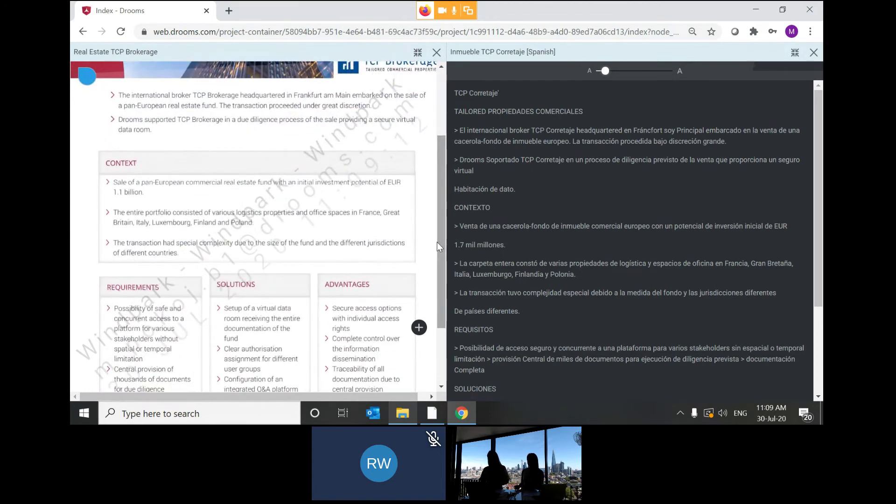
scroll(793, 177, down, 2)
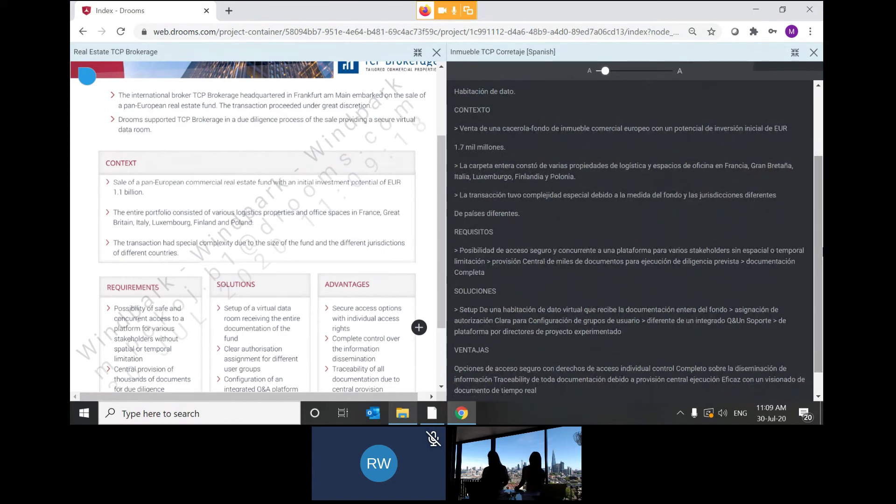
click(814, 53)
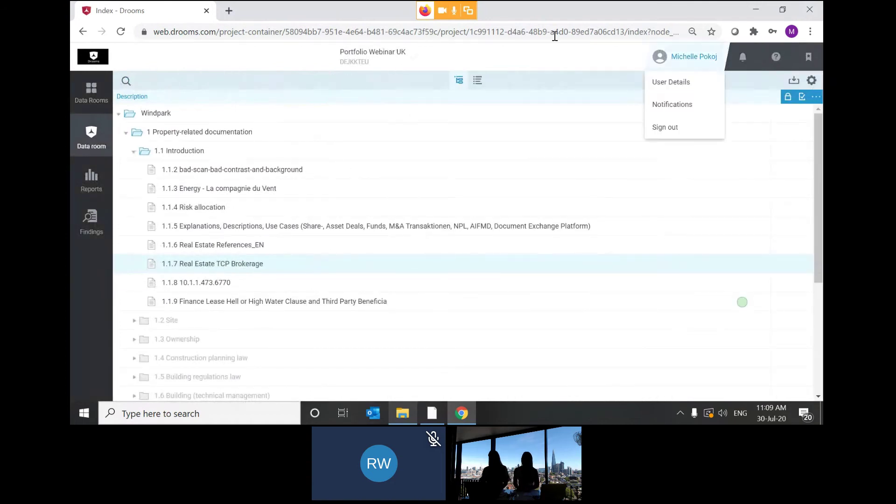
Upload the index file English Index.xlsx to the Corporate Building data room, accepting the index changes
click(105, 96)
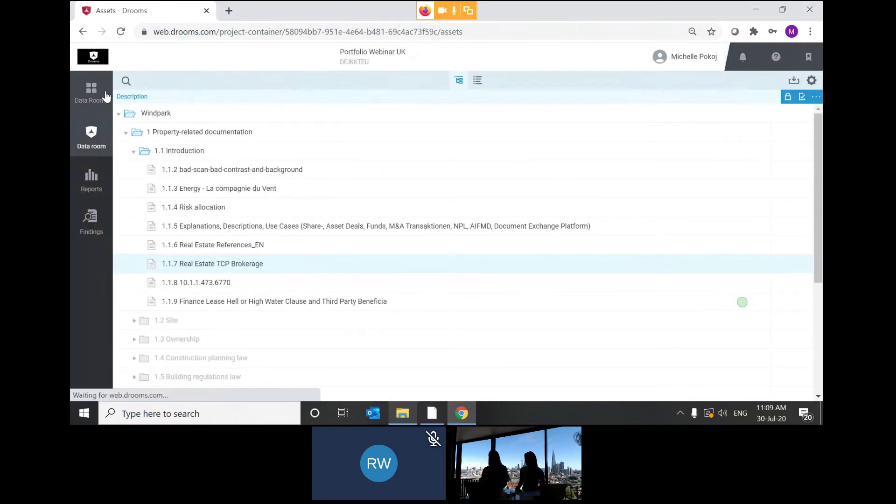
click(795, 103)
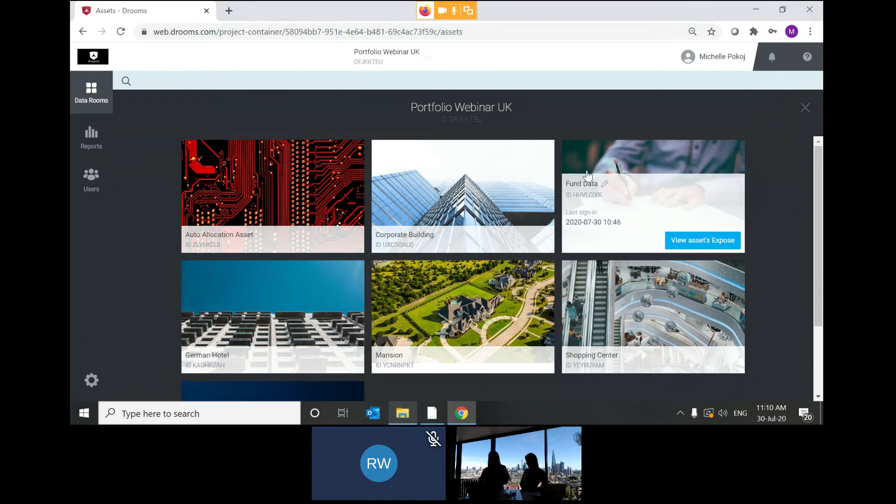
click(507, 156)
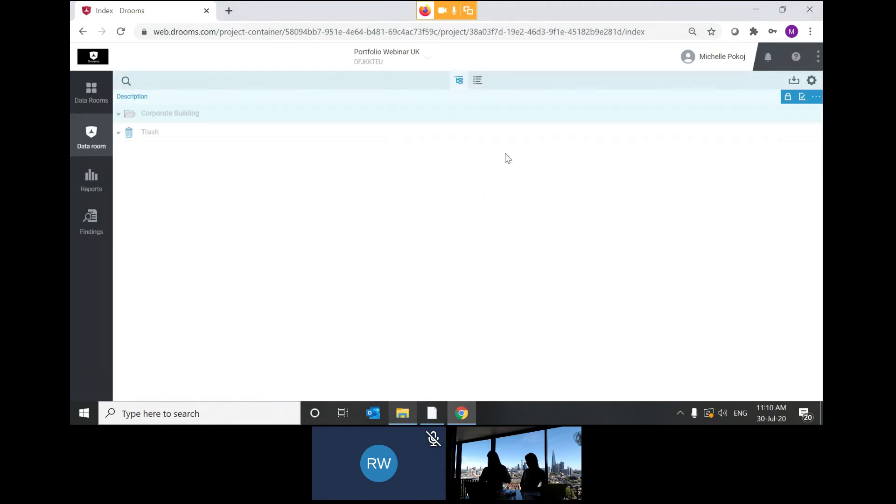
right_click(234, 121)
mouse_move(270, 223)
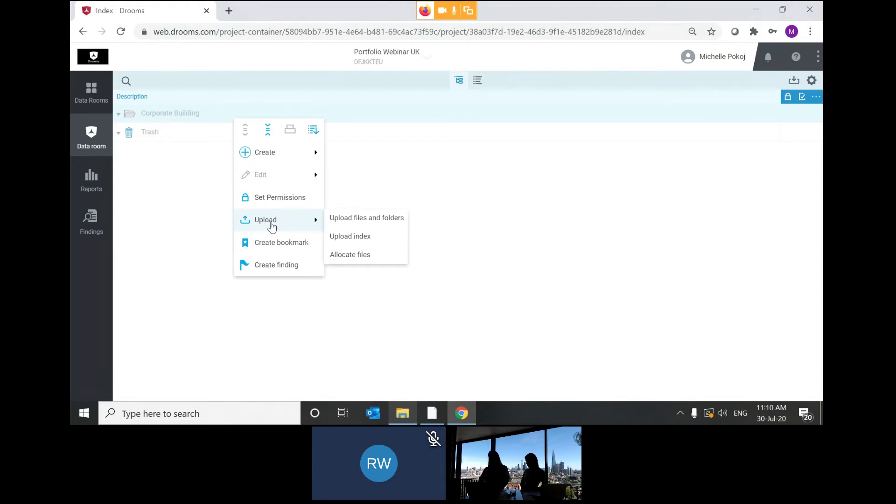
click(357, 235)
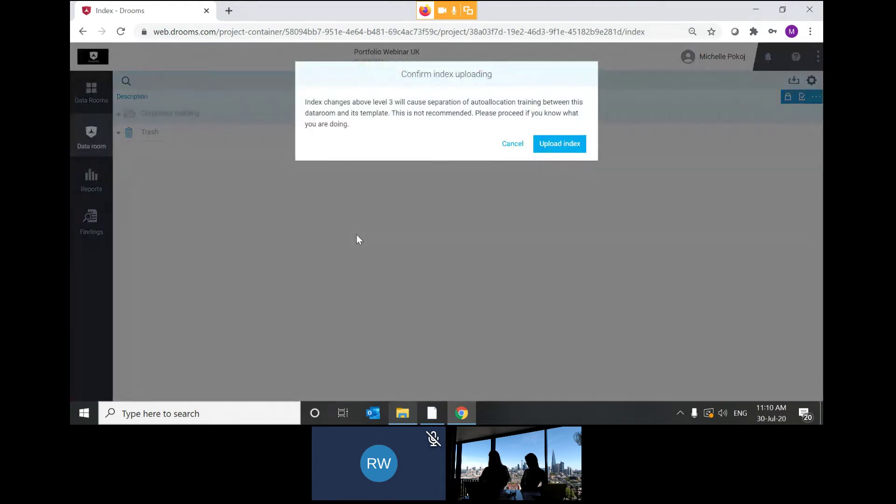
click(564, 150)
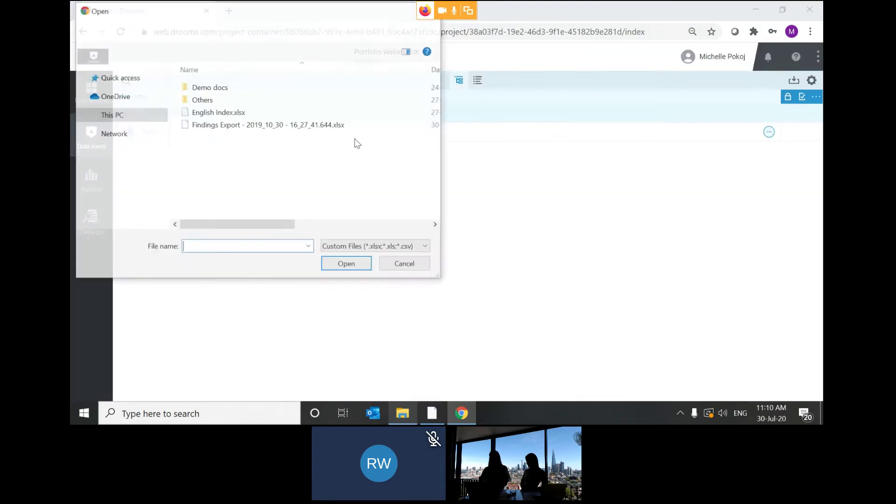
double_click(217, 113)
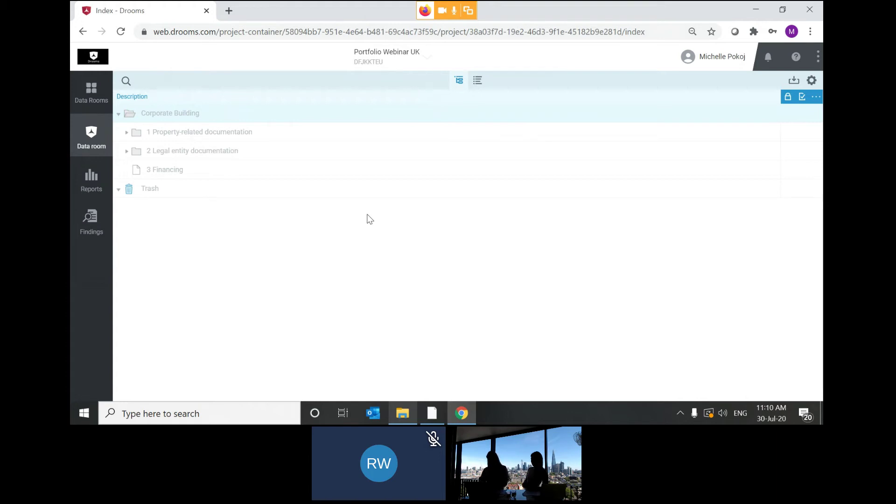
Show the permissions of the group Operating Partner "Y" - Corporate Building in the Corporate Building index
click(788, 99)
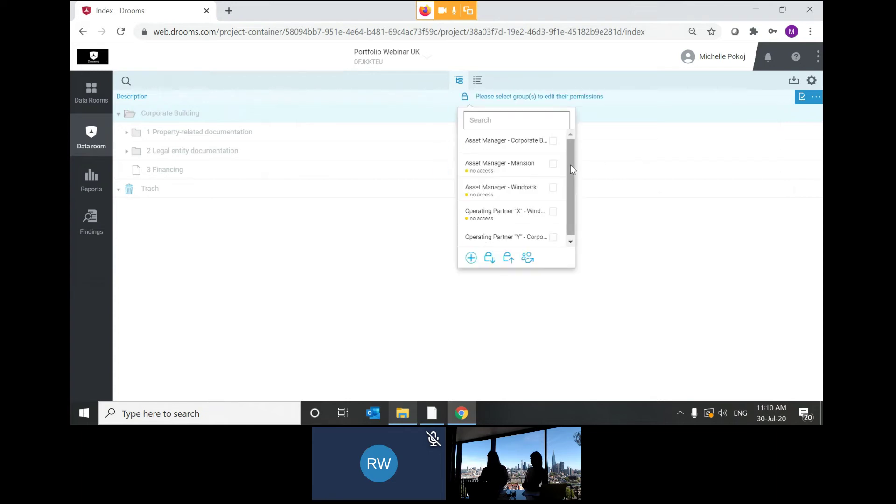
drag(570, 164, 579, 203)
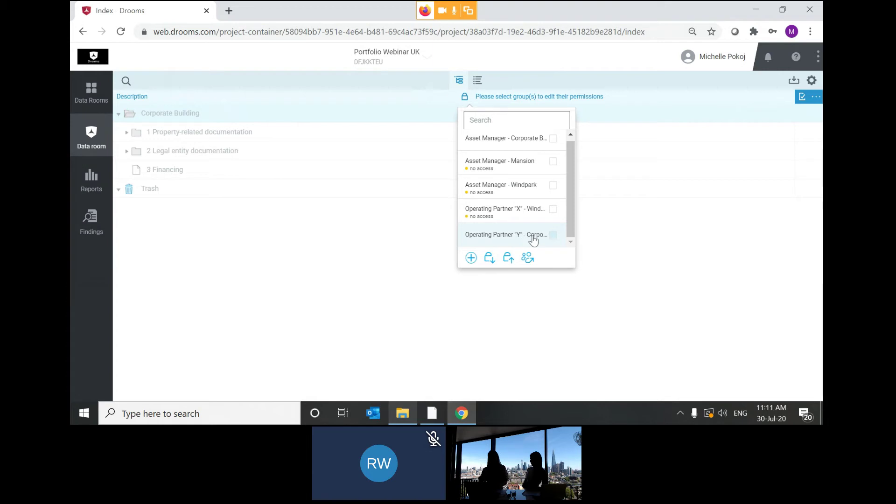
click(553, 235)
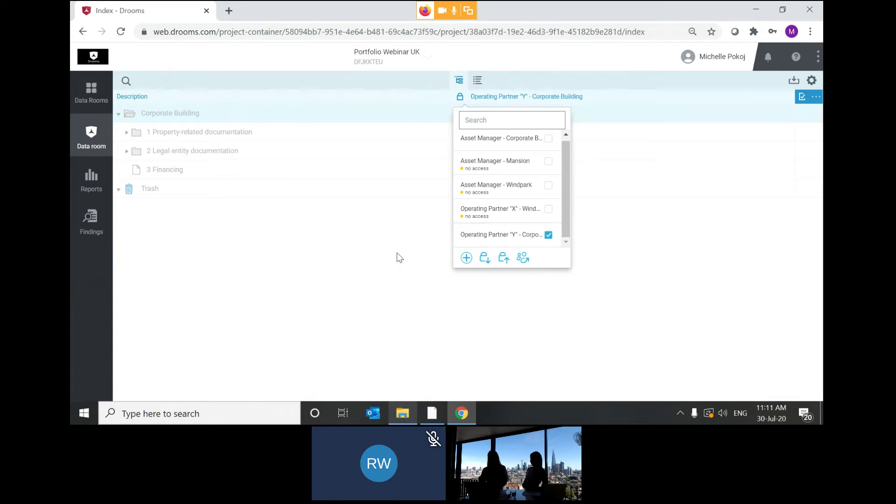
click(389, 257)
Try granting Operating Partner "Y" viewing, printing, saving and editing rights on the whole Corporate Building index, and discard the changes
click(466, 115)
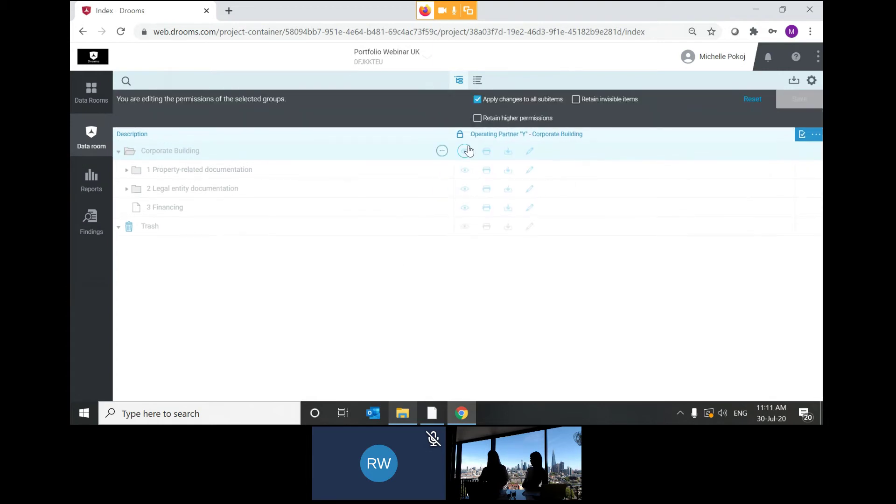
click(468, 150)
click(486, 158)
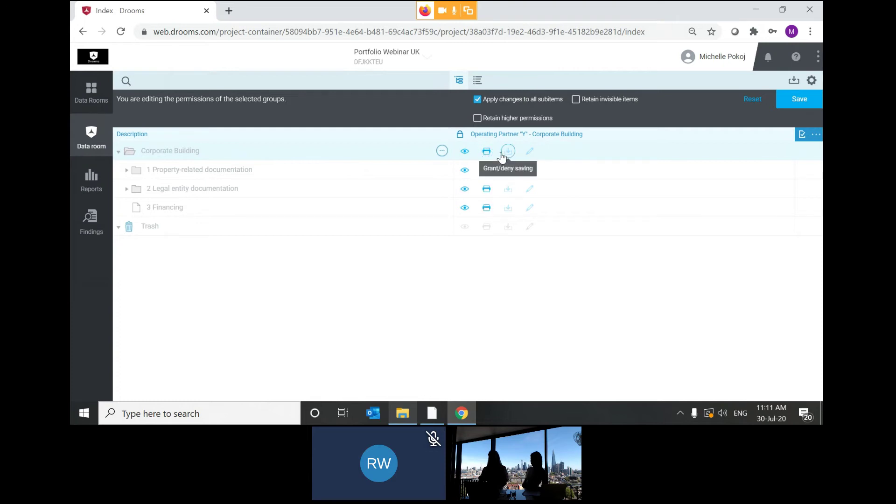
click(501, 153)
mouse_move(530, 153)
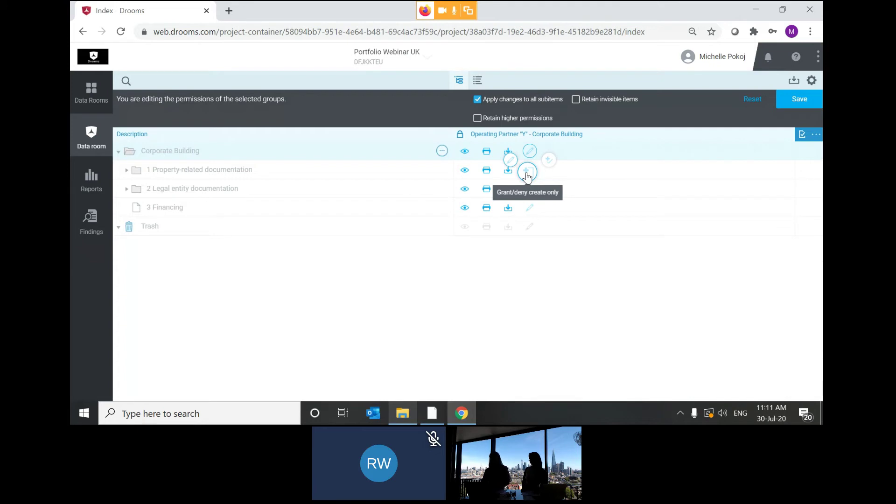
click(550, 160)
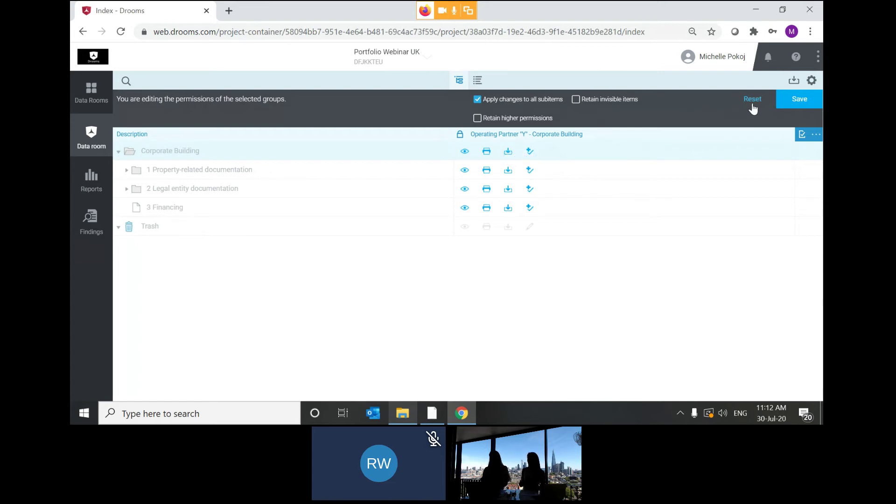
click(753, 105)
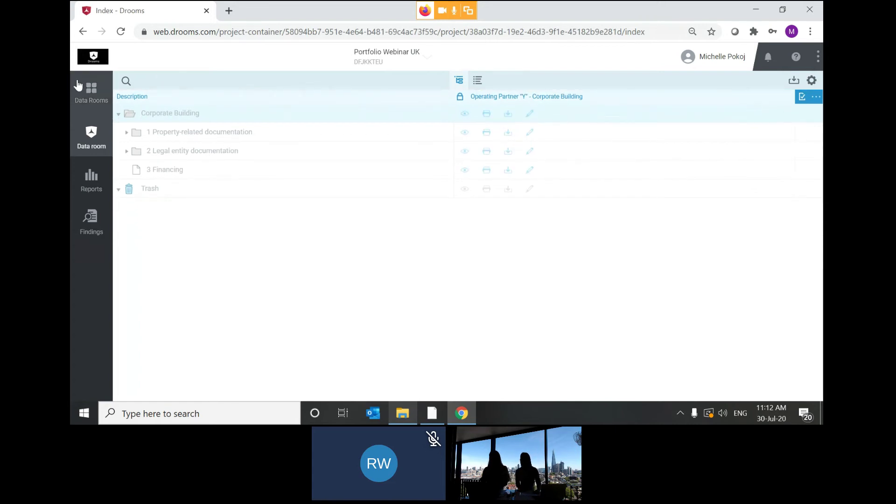
Upload Info (VOG).pdf and Str.pdf from the Auto Allocation Demo Files folder to the Auto Allocation Asset data room using Auto Allocation
click(79, 84)
mouse_move(278, 154)
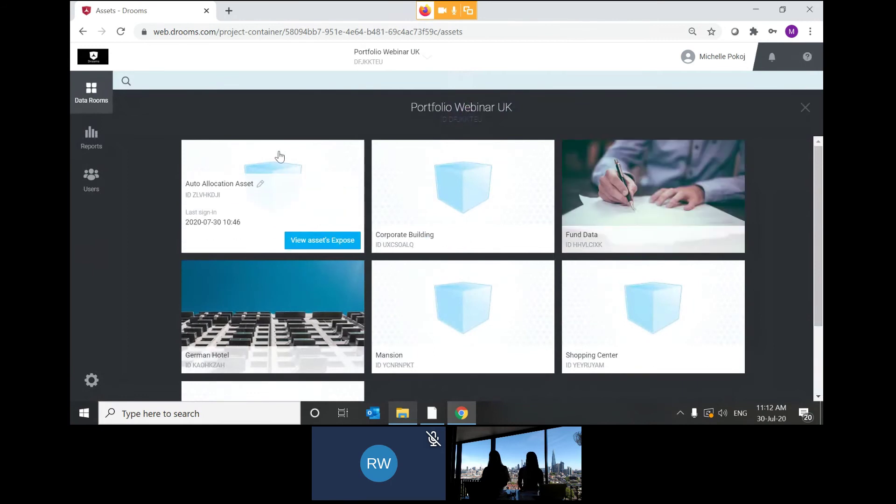
click(296, 159)
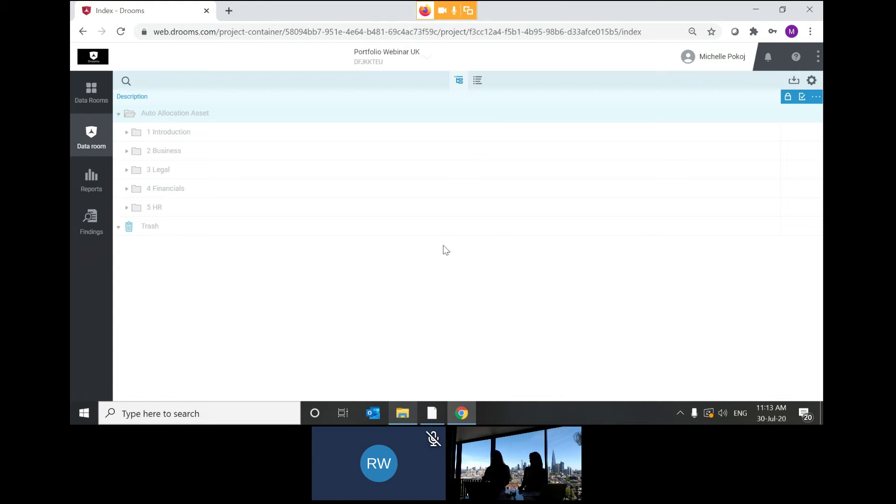
right_click(285, 117)
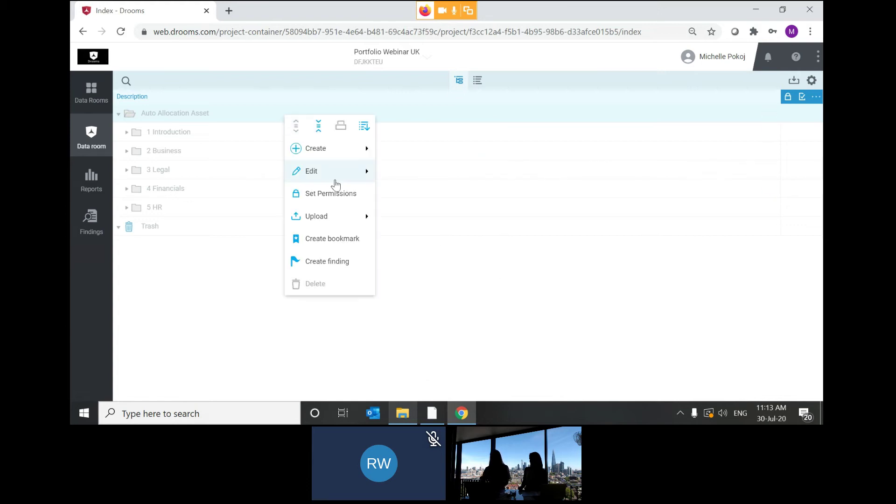
mouse_move(358, 224)
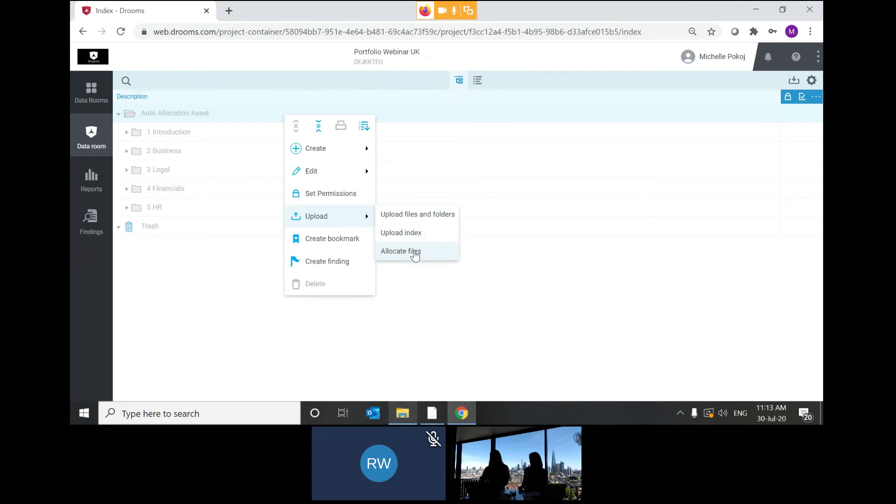
click(418, 255)
click(403, 413)
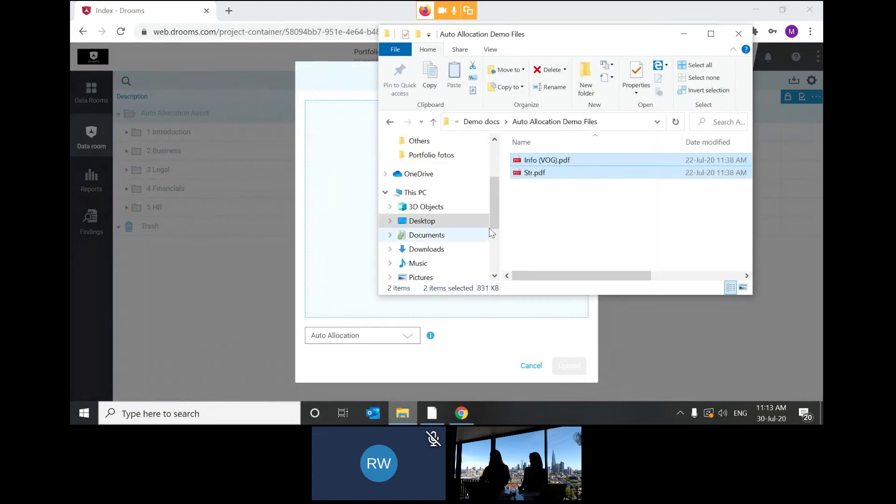
drag(562, 180, 352, 192)
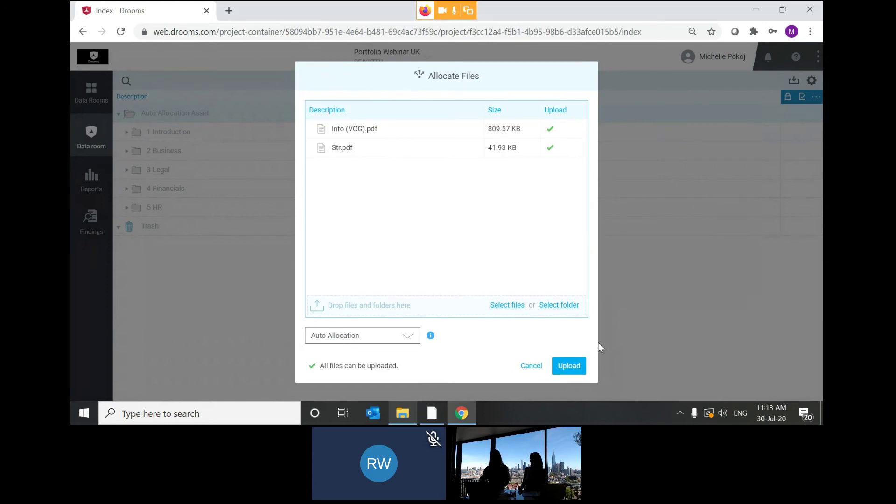
click(576, 368)
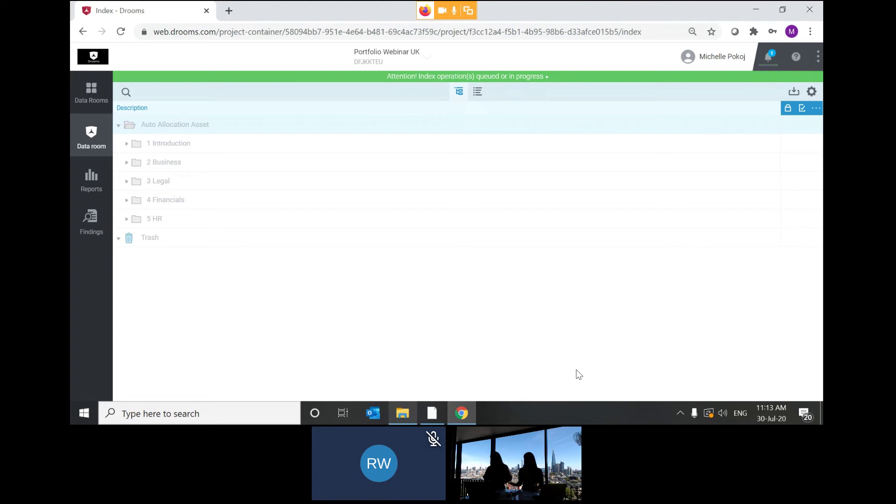
Check the Auto Allocation job in the notifications and return to the portfolio's data rooms overview
click(769, 56)
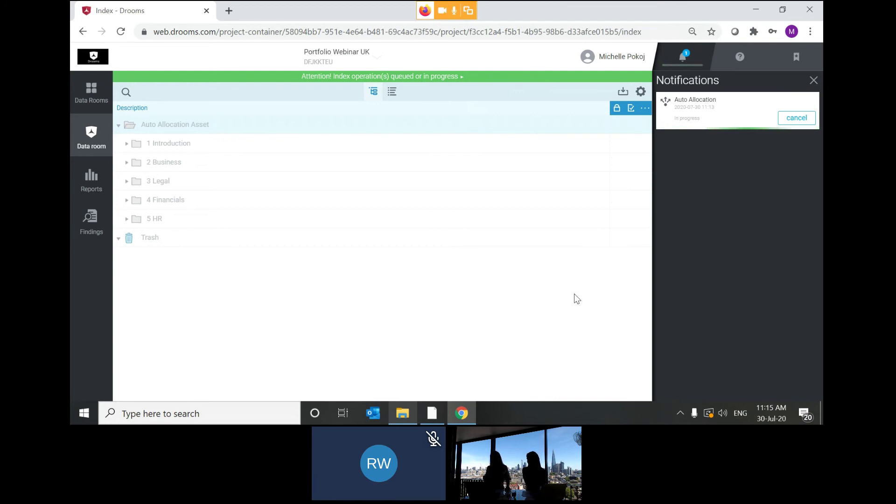
click(95, 94)
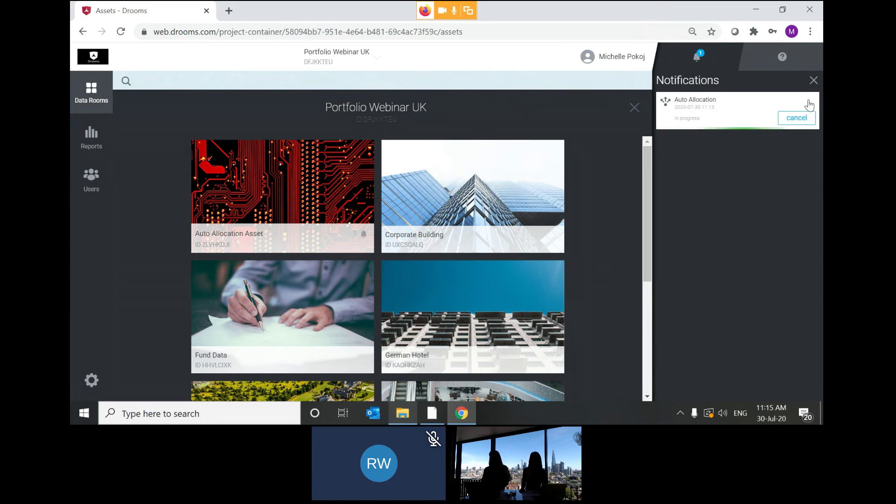
click(815, 81)
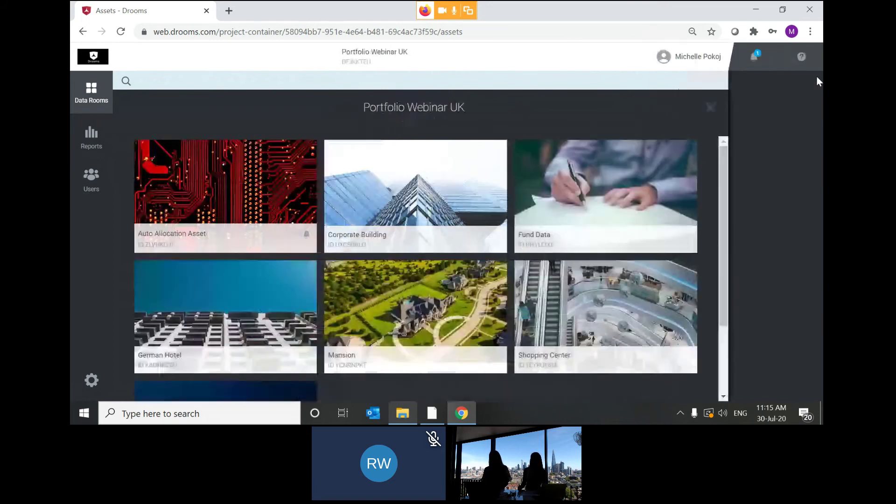
drag(817, 206, 822, 277)
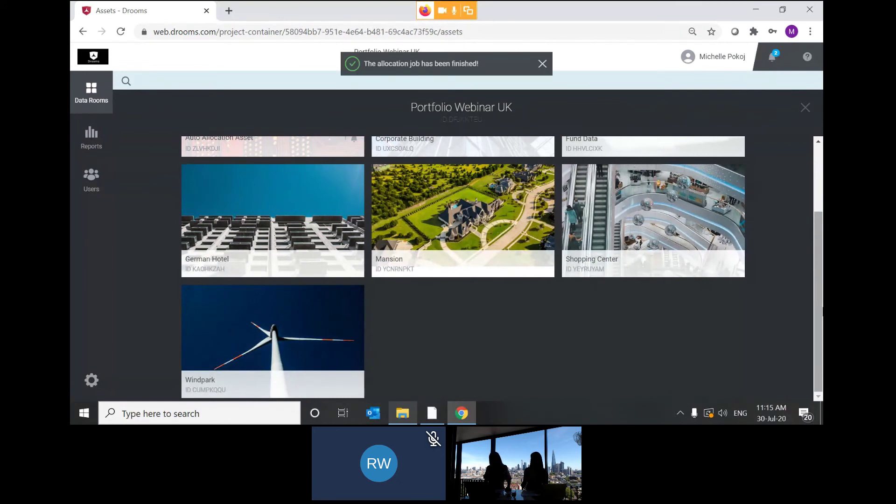
click(542, 64)
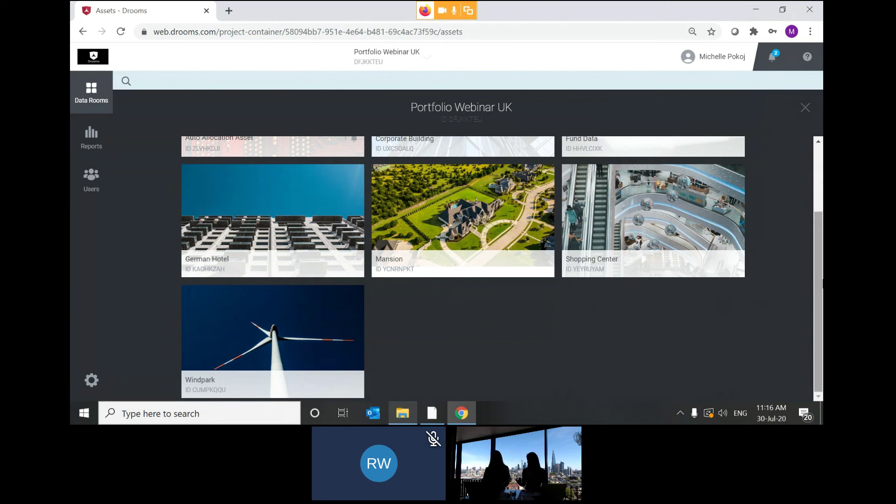
Mark all documents in Windpark's Property-related documentation and Legal entity documentation folders as transaction relevant, and expand the property-related folder
mouse_move(280, 316)
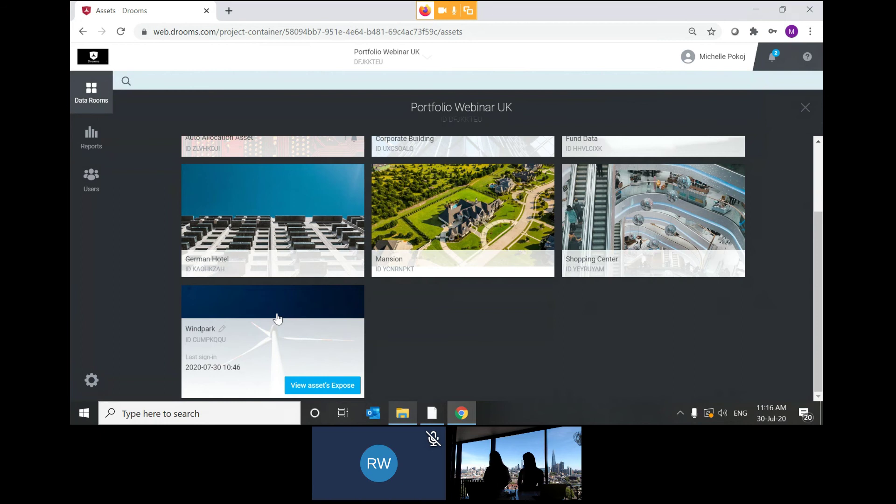
click(278, 307)
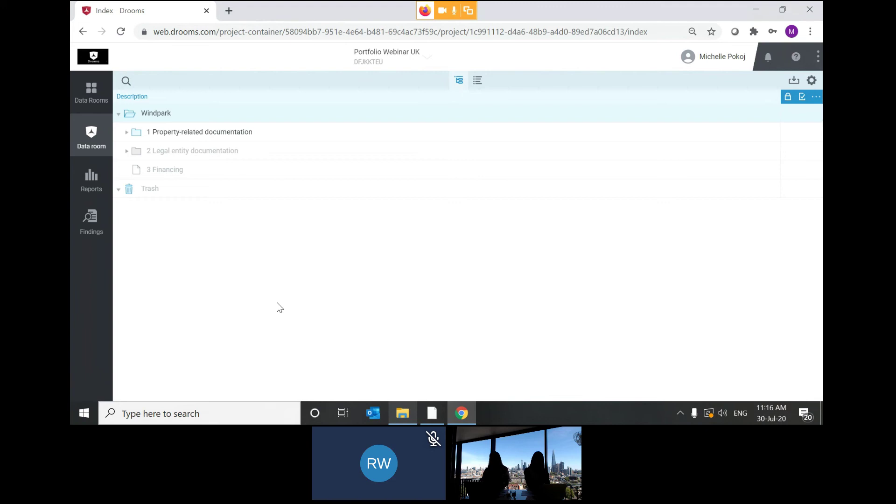
click(802, 99)
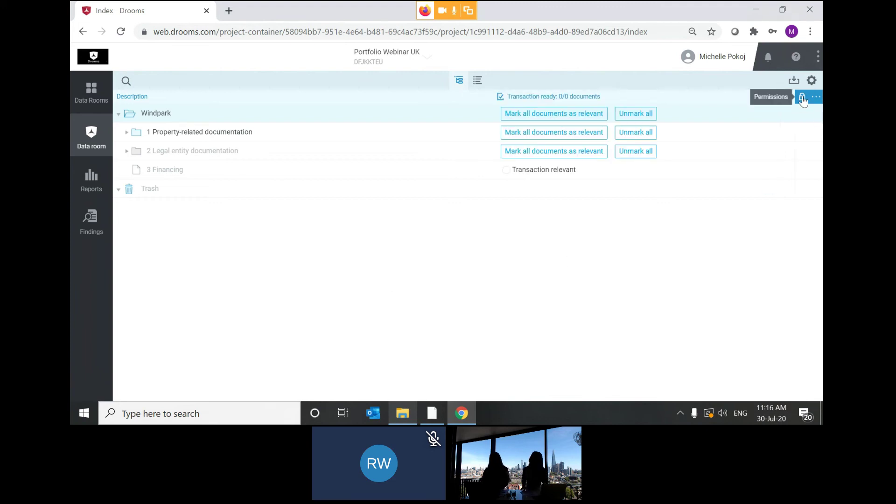
click(568, 133)
click(561, 156)
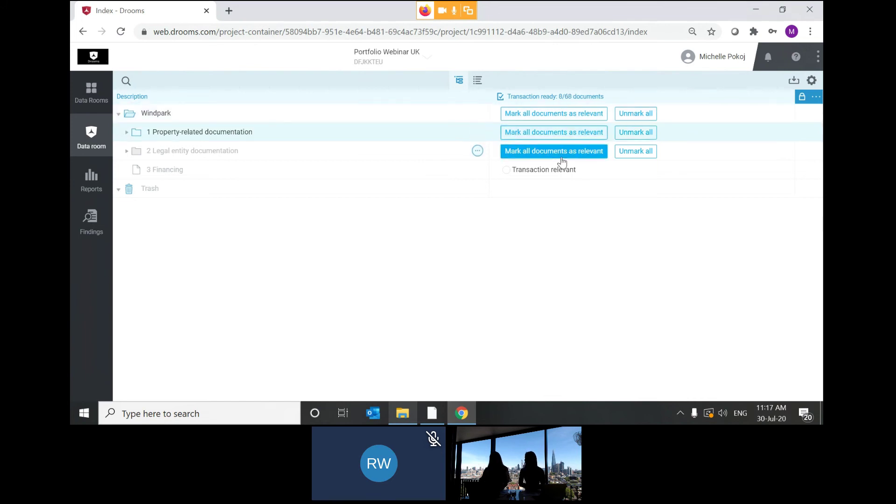
click(126, 134)
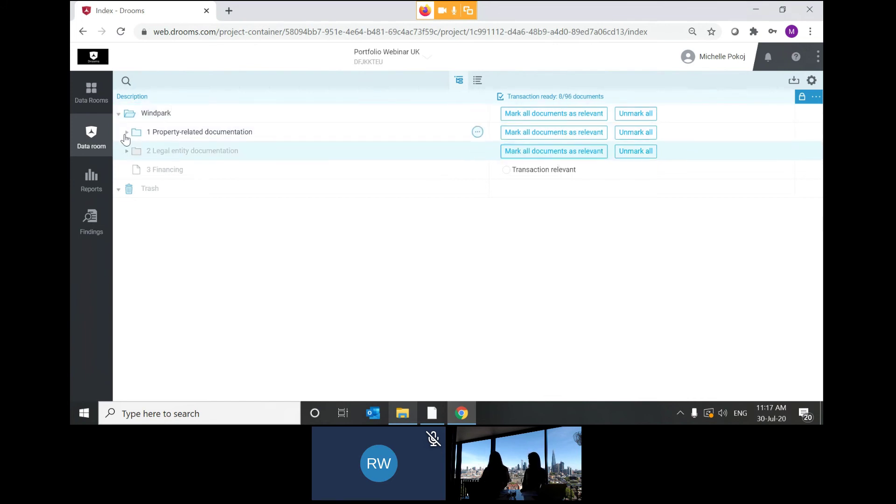
Review the transaction status of documents in Windpark's Property-related documentation, including 1.1 Introduction, and check Windpark's readiness progress in the data rooms overview
click(133, 152)
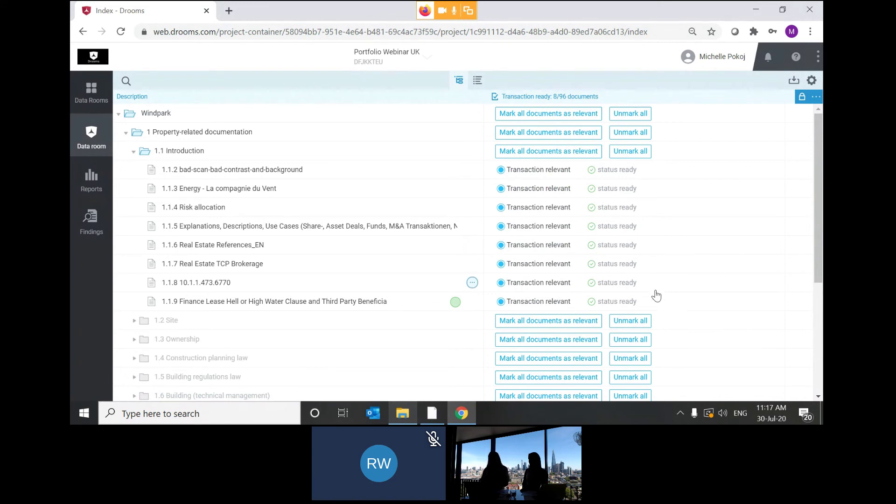
scroll(644, 333, down, 3)
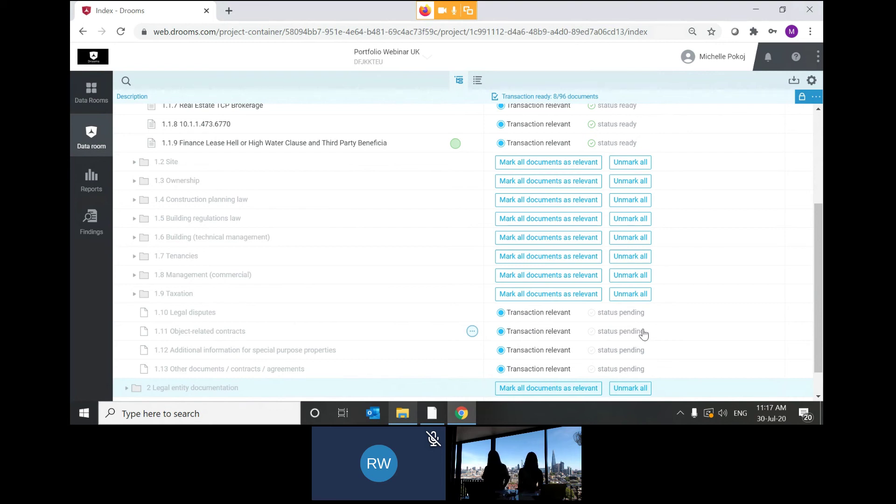
click(82, 95)
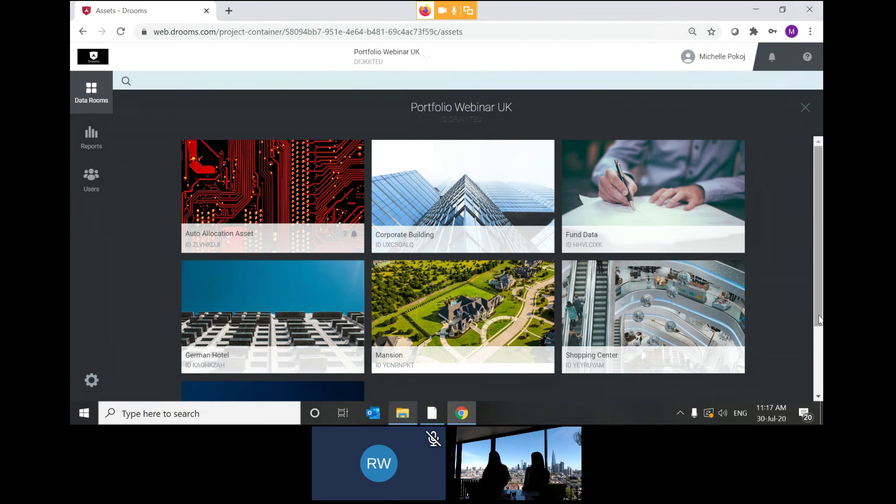
scroll(820, 398, down, 2)
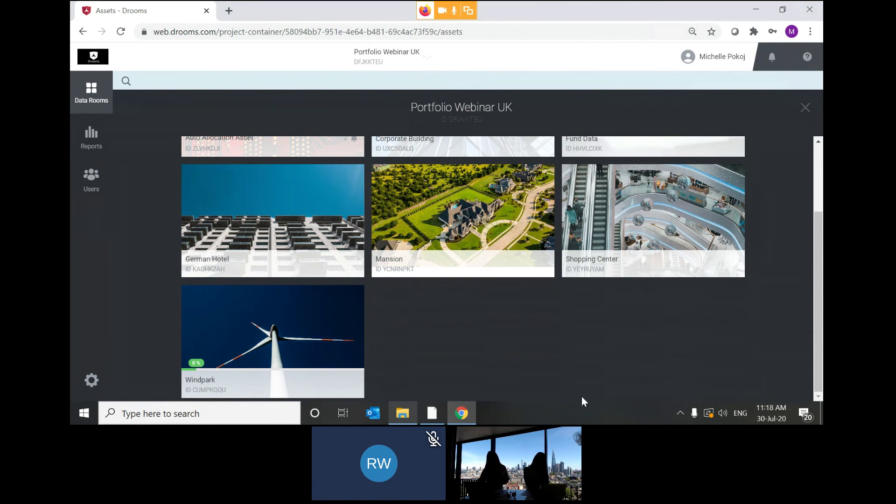
mouse_move(214, 322)
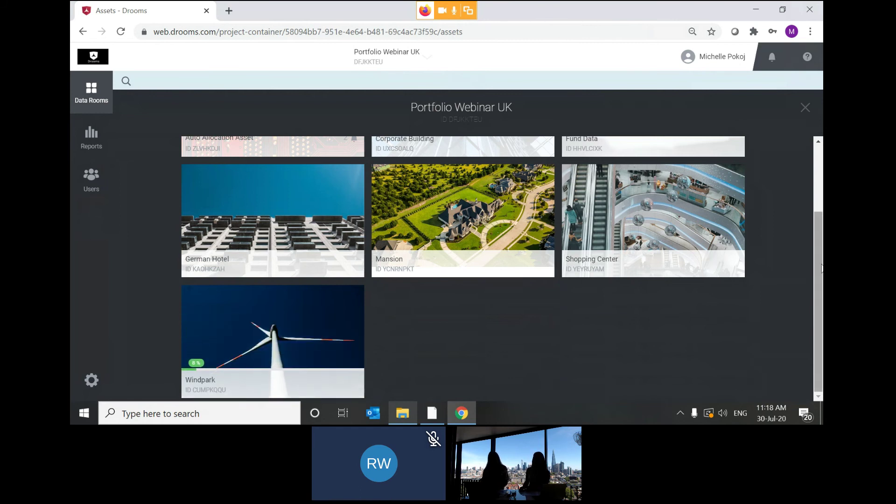
View the Auto Allocation Asset data room's index and return to the portfolio's data rooms overview
scroll(502, 269, up, 2)
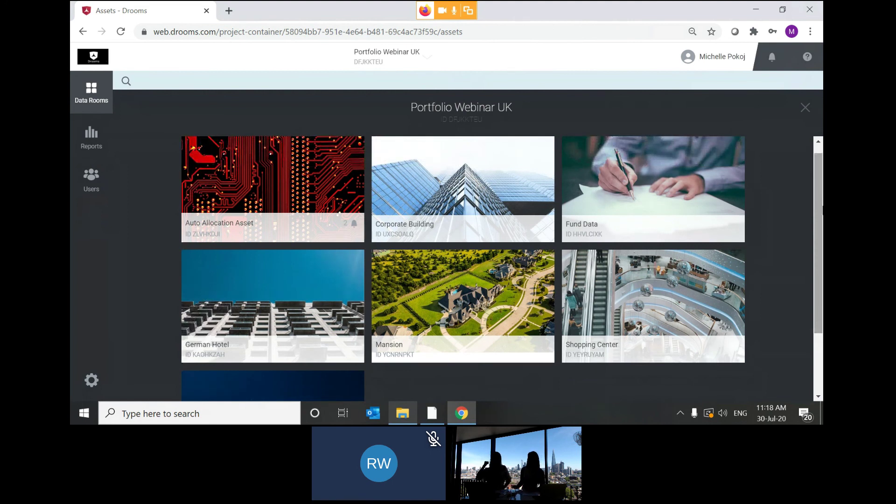
mouse_move(270, 146)
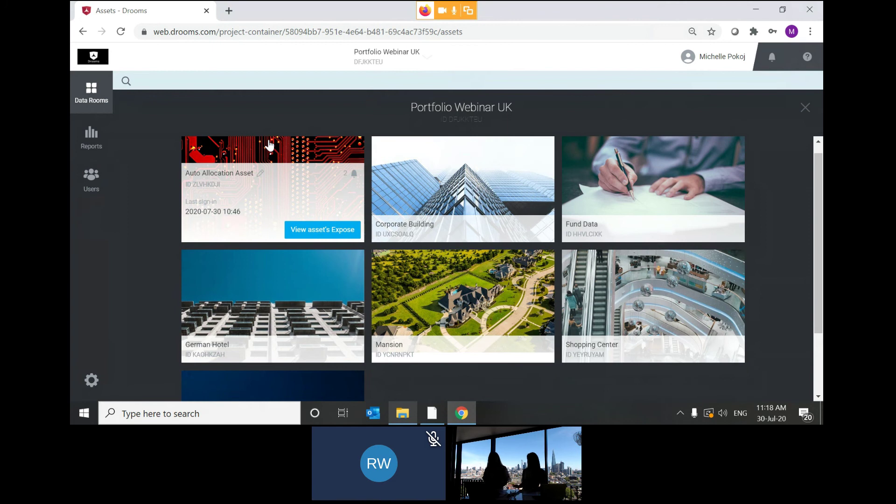
click(270, 146)
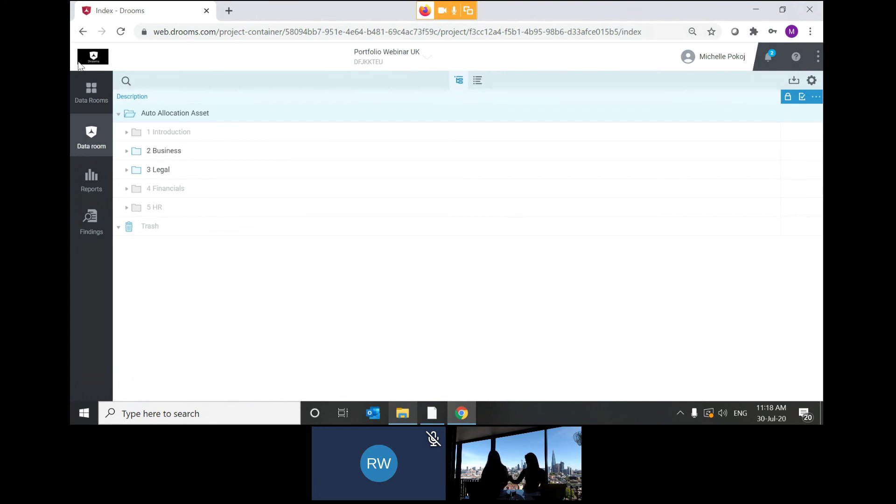
click(85, 87)
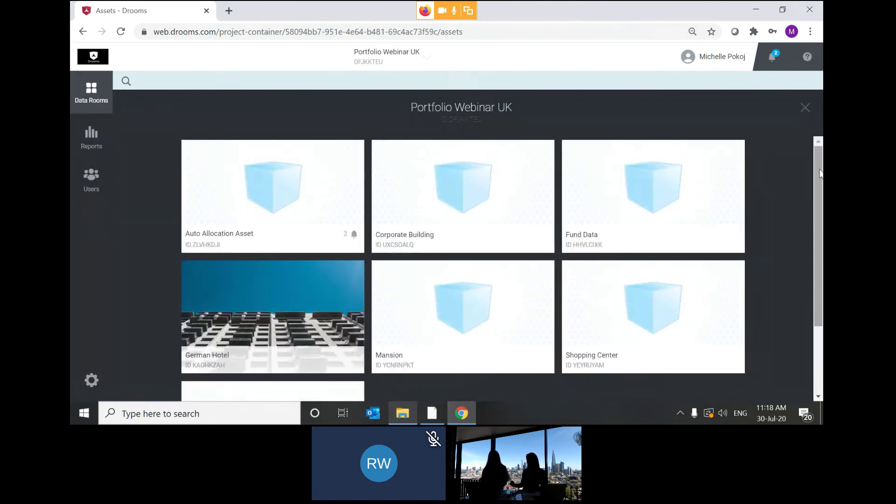
scroll(462, 269, down, 2)
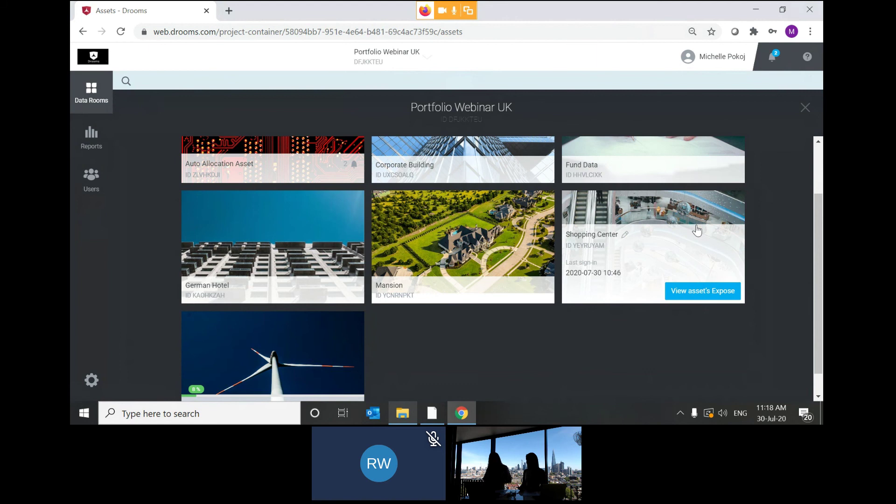
View the index of the German Hotel and Shopping Center project and switch back to the Portfolio Webinar UK project
click(416, 57)
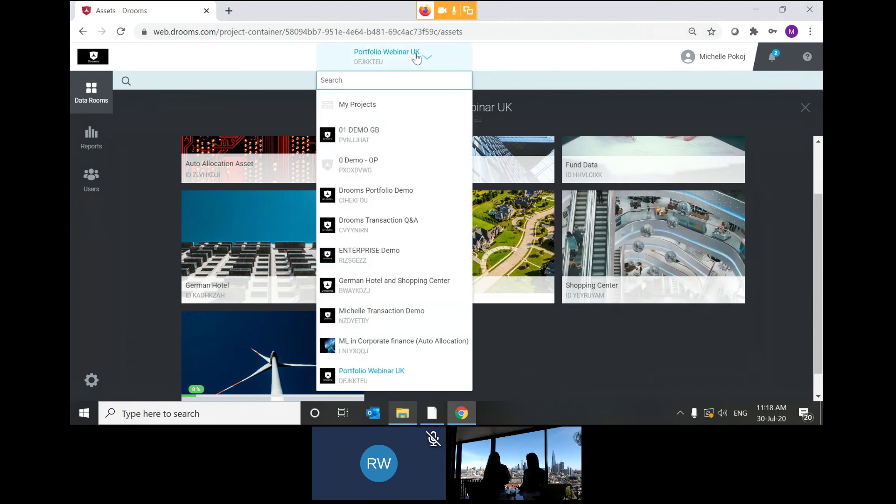
click(409, 292)
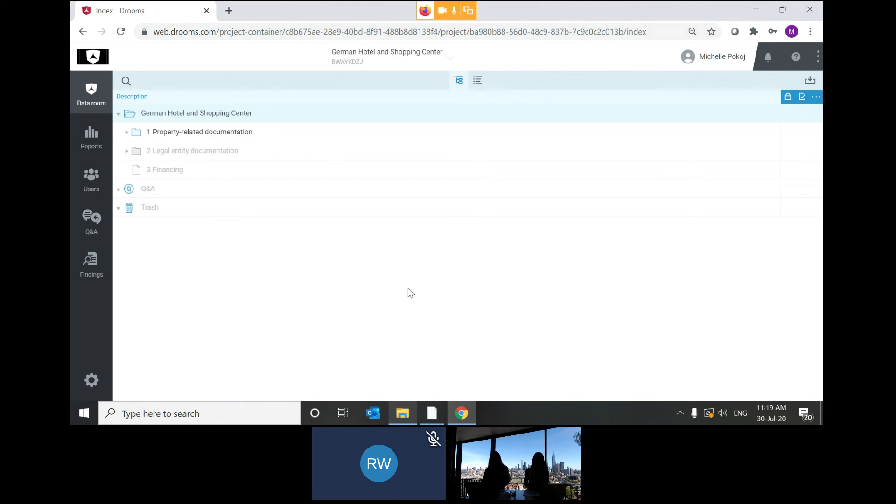
click(444, 63)
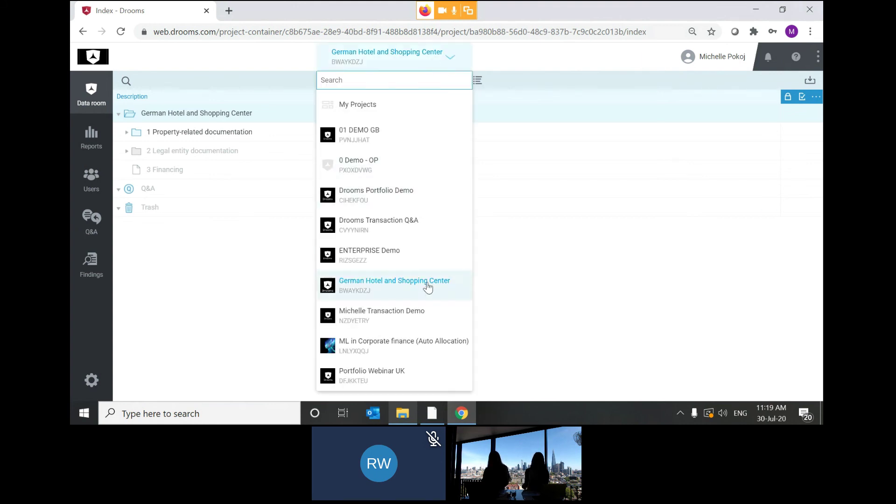
click(391, 372)
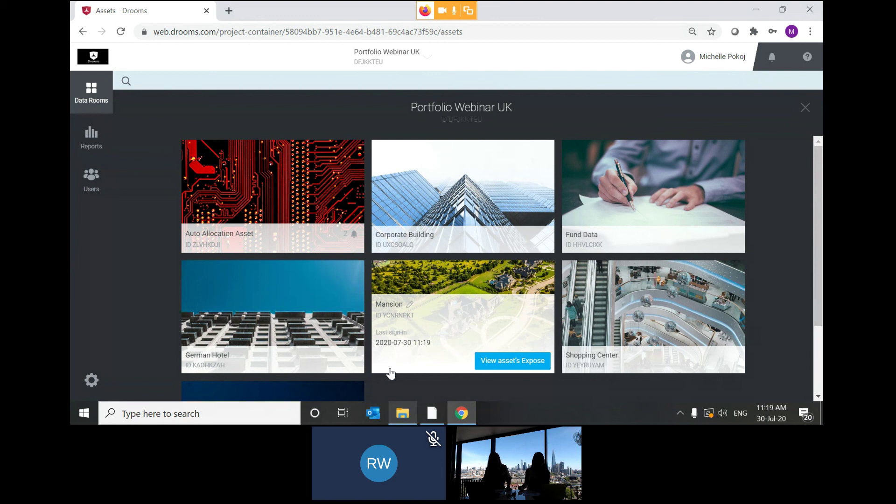
Open the Auto Allocation Asset data room and expand its 2 Business and 2.2 Strategy folders
mouse_move(252, 223)
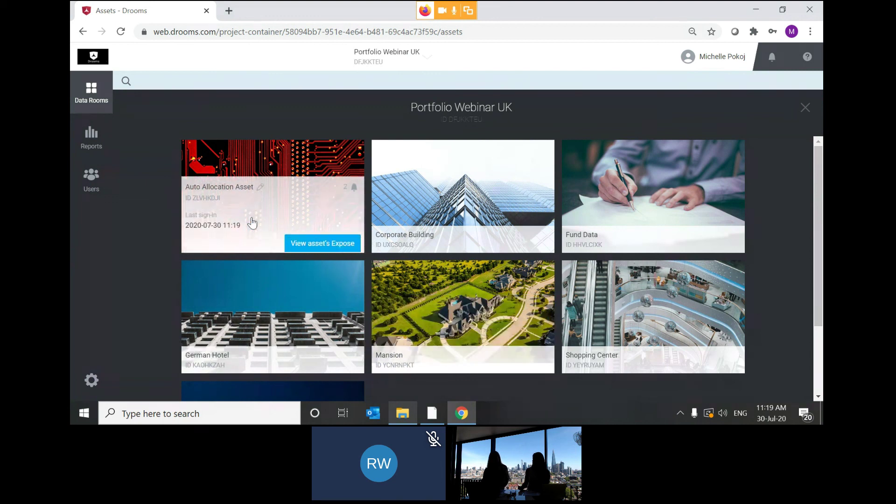
click(283, 163)
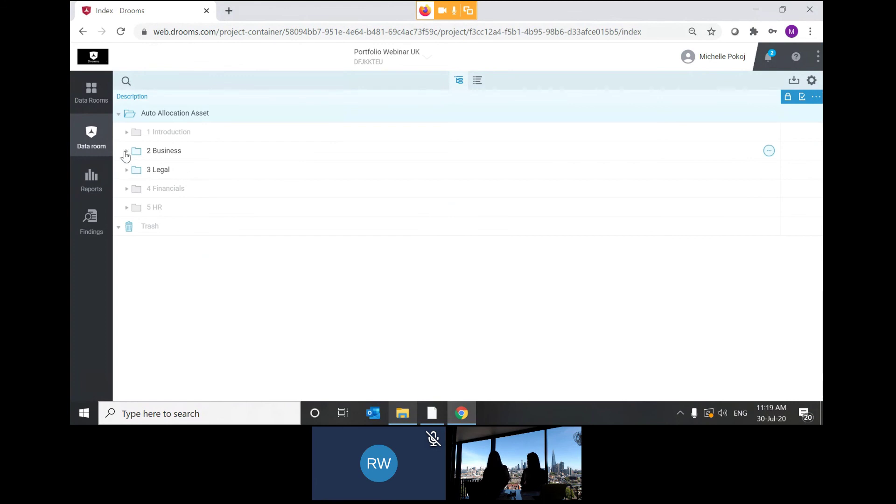
click(127, 152)
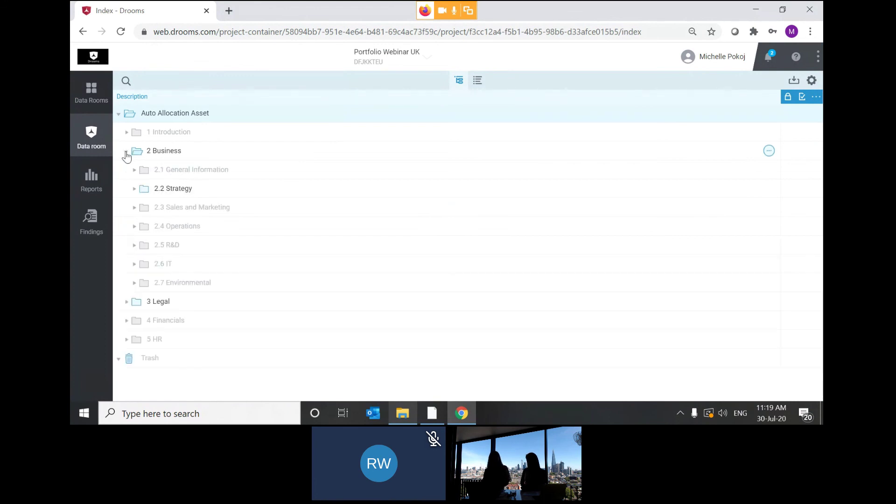
click(134, 190)
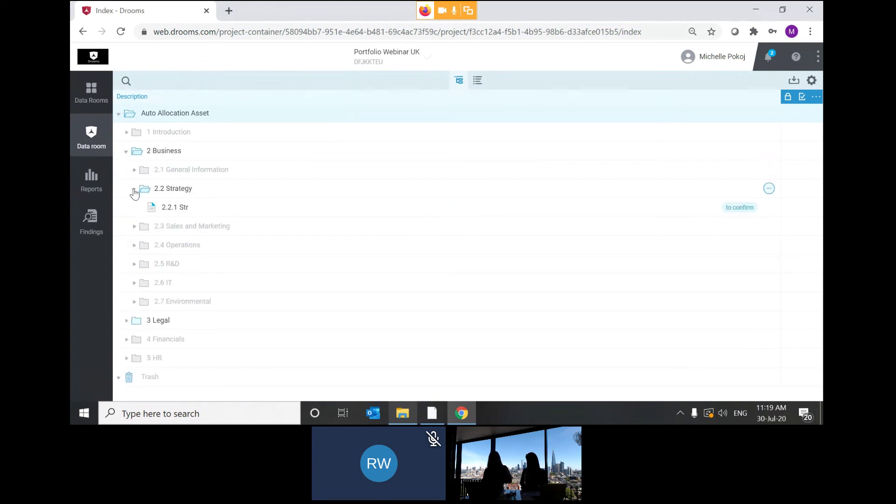
Review the Str document in the Strategy folder, confirm its automatic allocation, and close the document
click(212, 210)
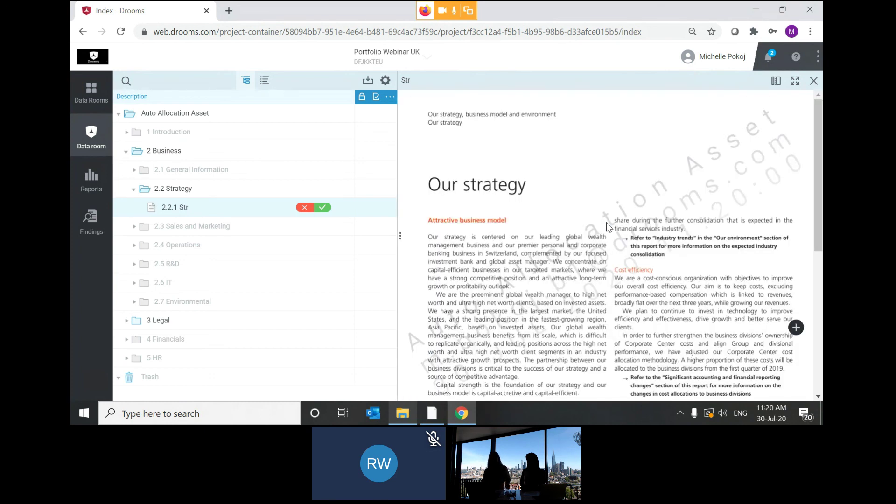
click(322, 208)
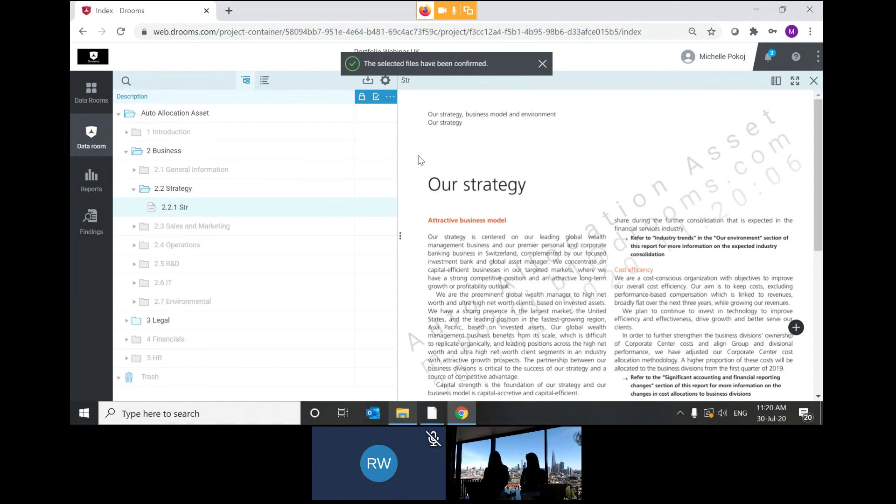
click(814, 81)
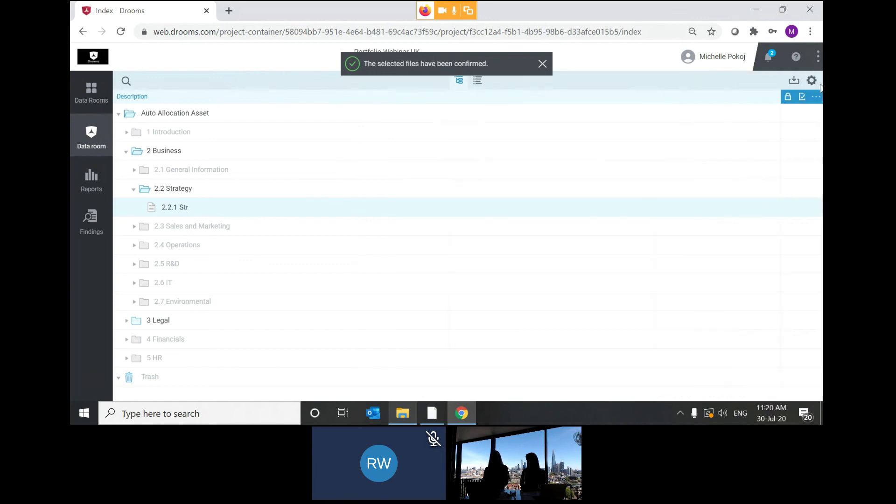